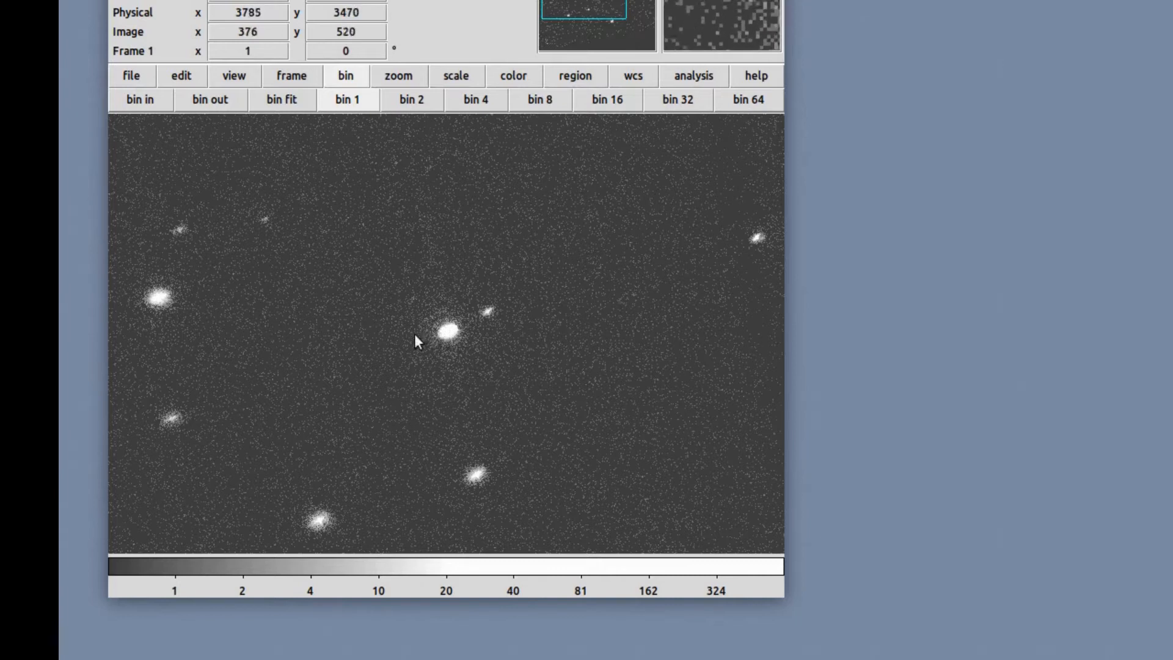
Step: Draw a circular region around the bright central source, centred at about physical 3817, 3466 with a radius of about 19.8
click(181, 77)
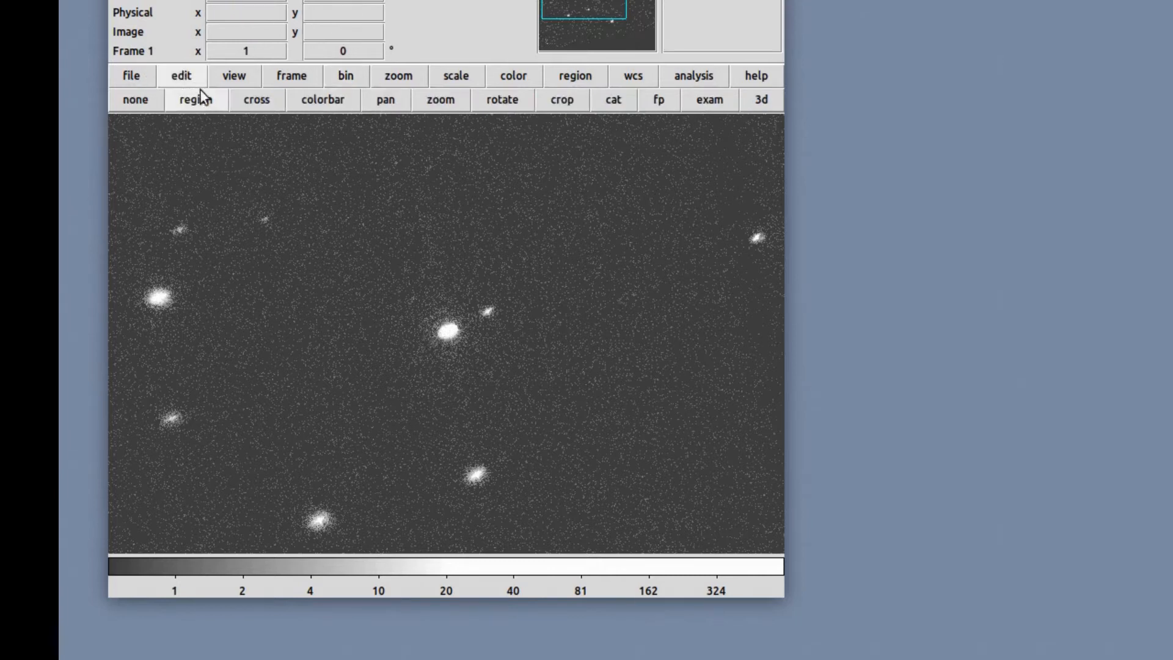
click(447, 332)
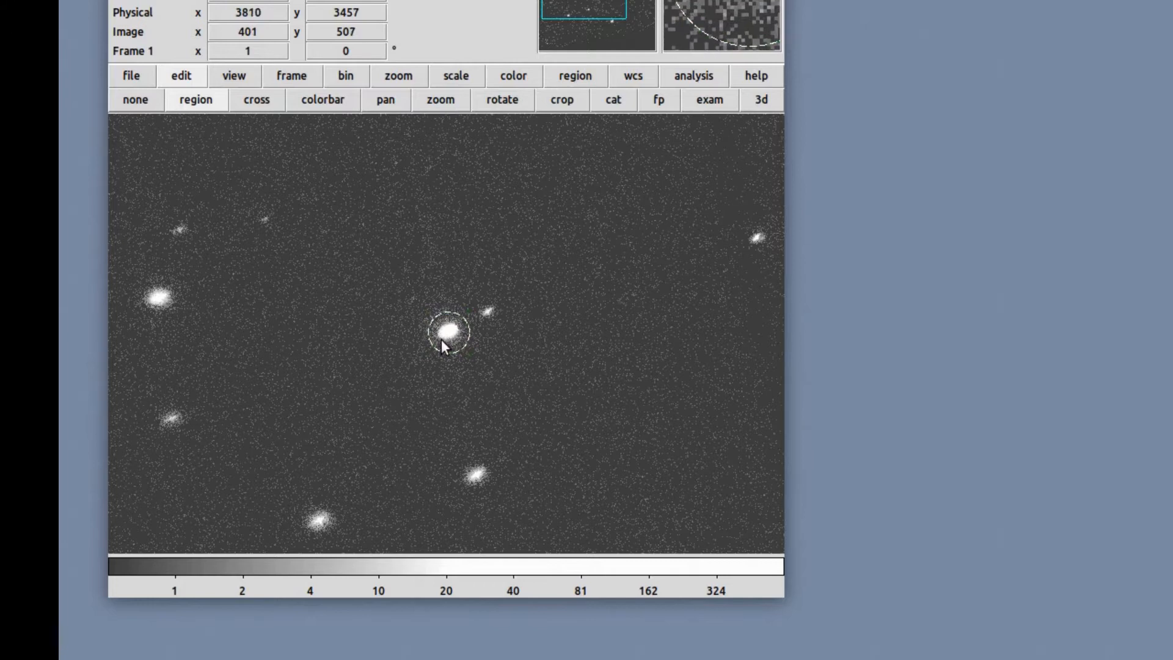
click(441, 339)
drag(469, 352, 466, 350)
click(478, 351)
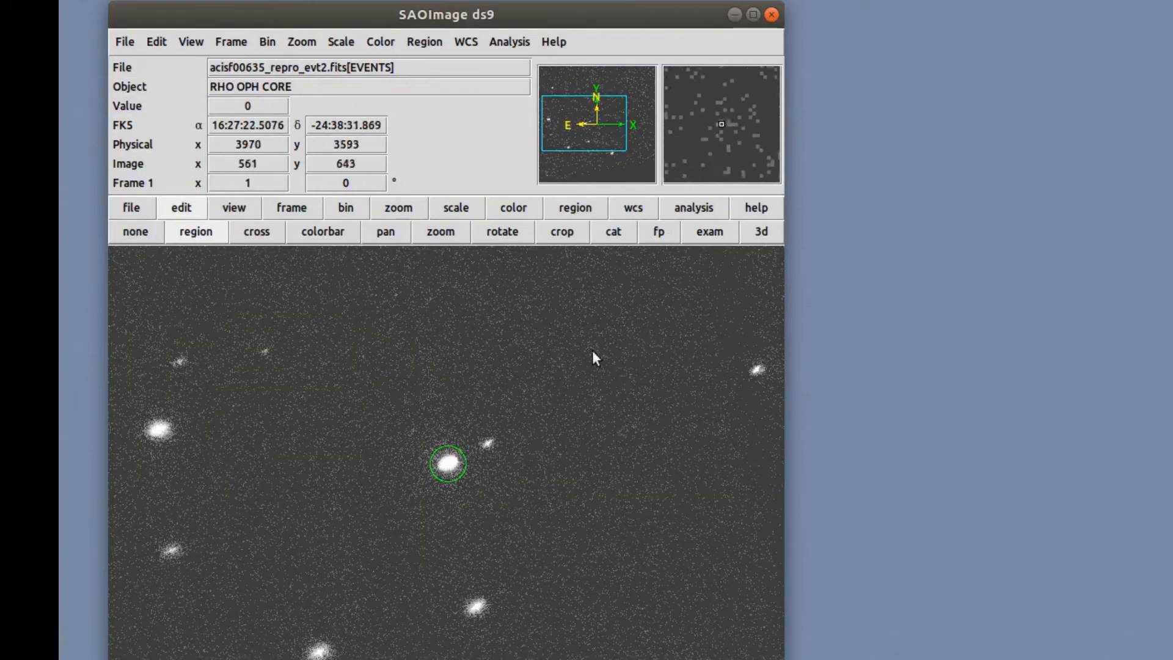
Step: Detach the CIAO DAX Sherpa tools into their own window and place it beside the image window
click(518, 46)
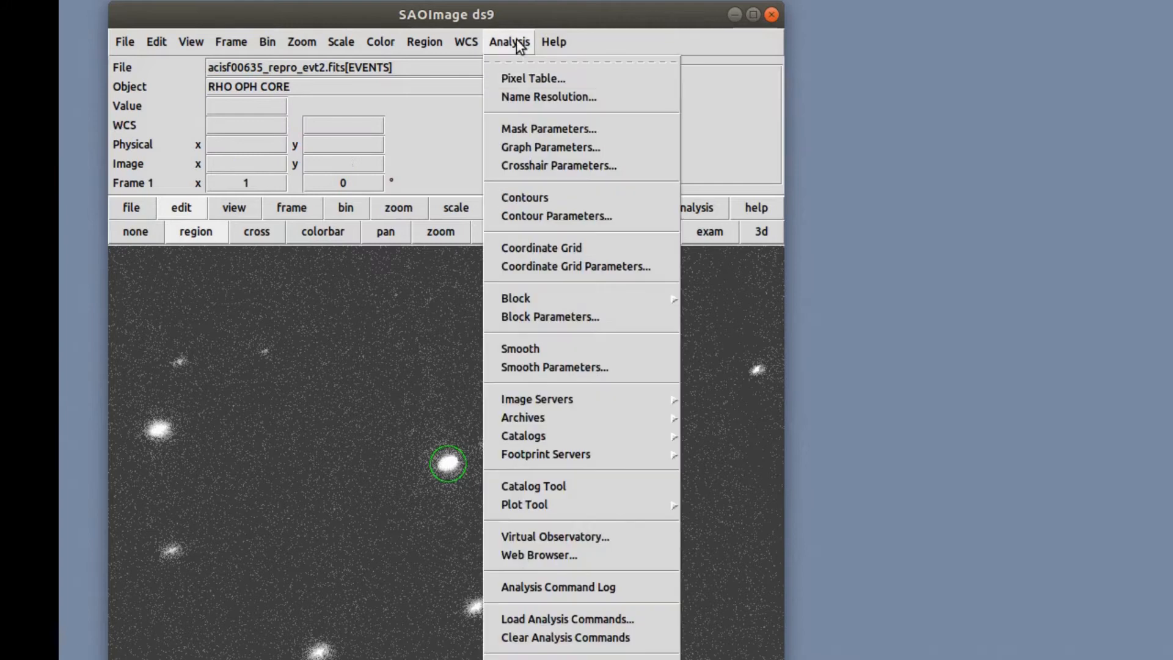
mouse_move(641, 659)
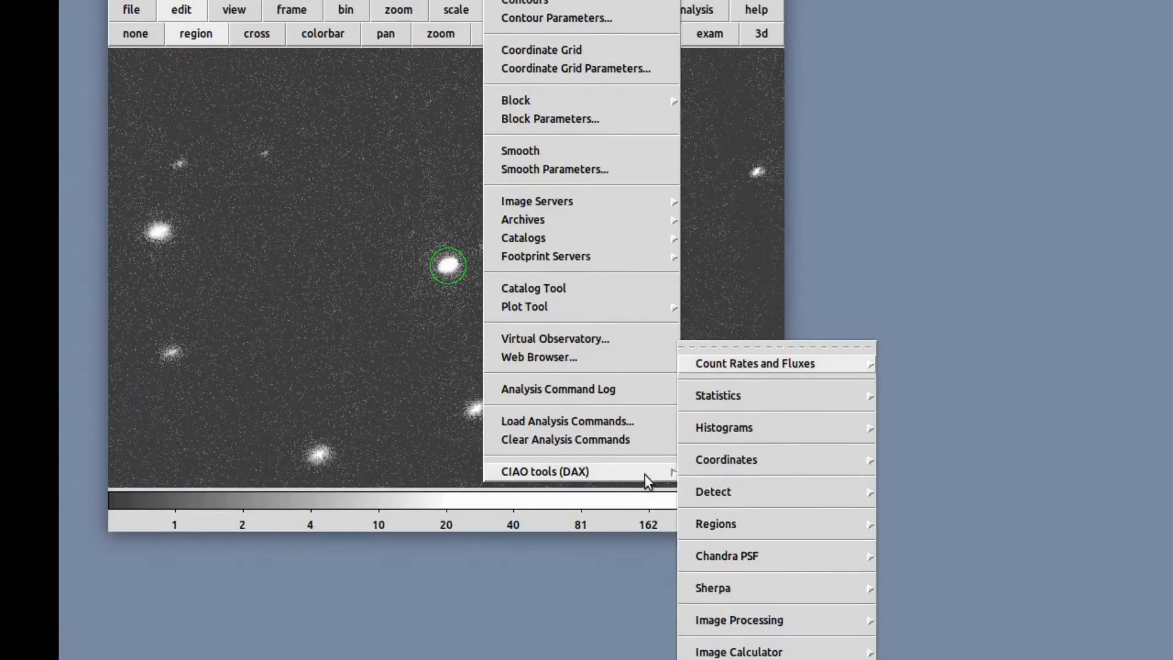
mouse_move(718, 583)
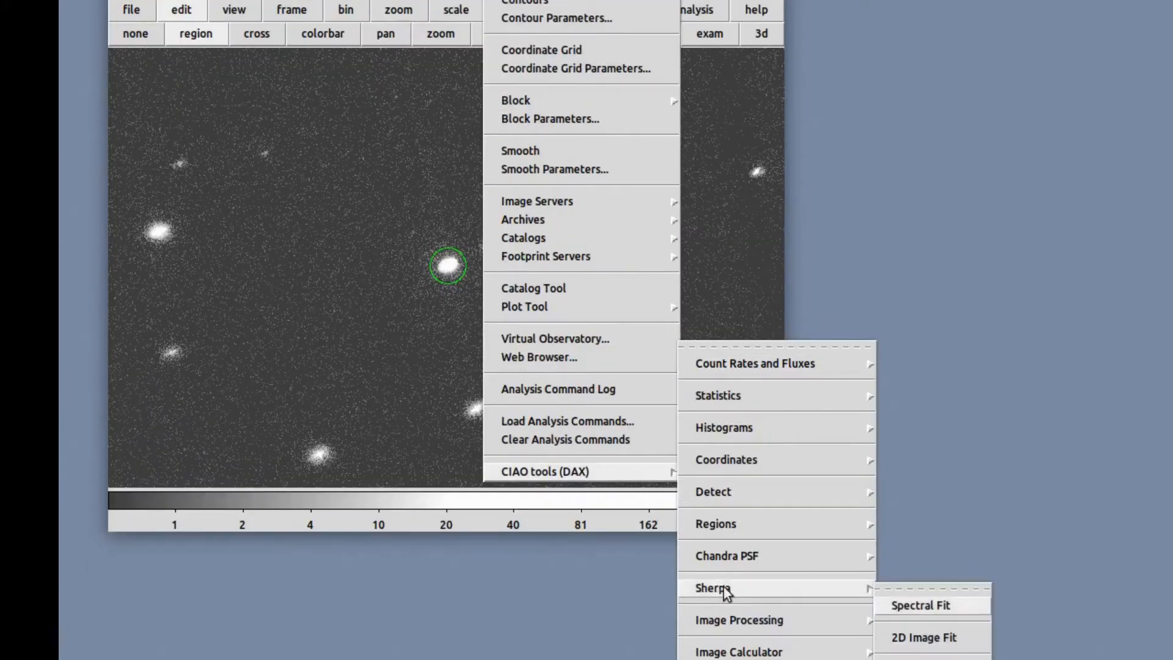
click(892, 588)
drag(915, 575, 837, 29)
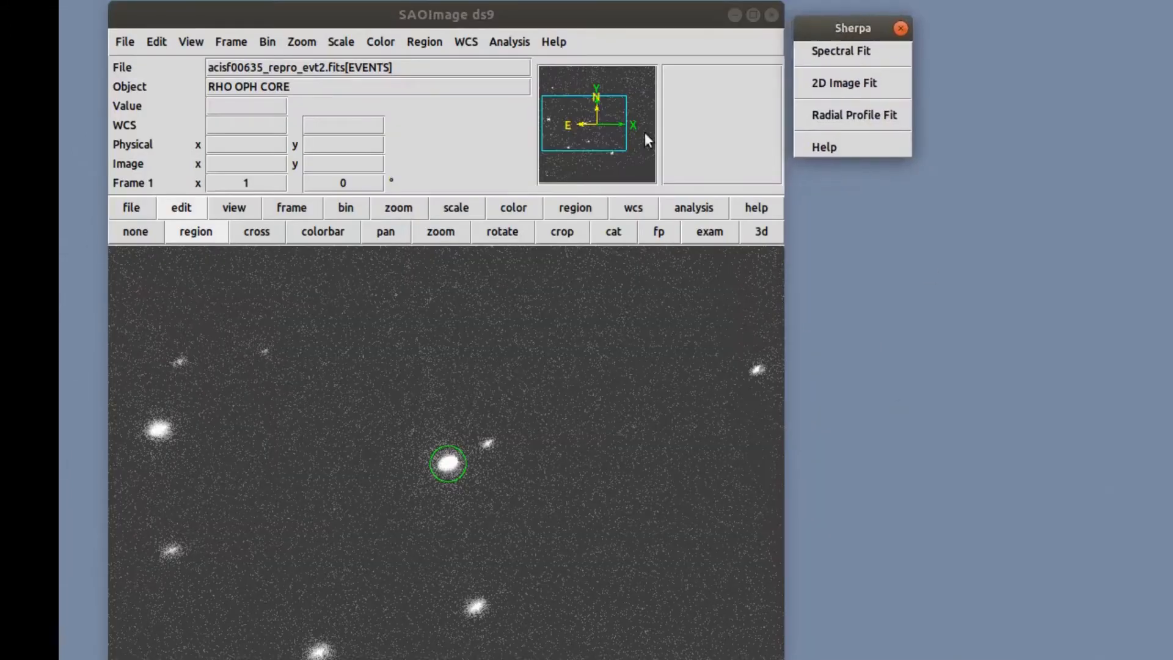
Step: Run a Spectral Fit on the region with the powlaw1d model, xswabs absorption, 20-count grouping and the 0.3–7.0 keV range
click(831, 53)
drag(527, 274, 1172, 186)
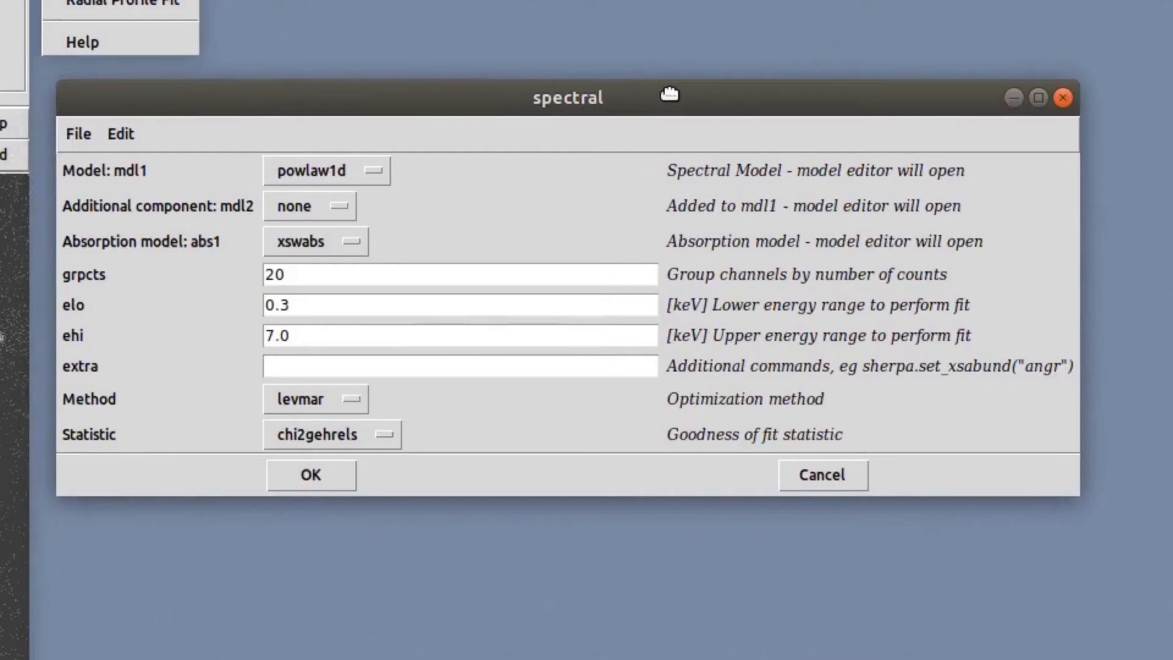
drag(669, 94, 667, 95)
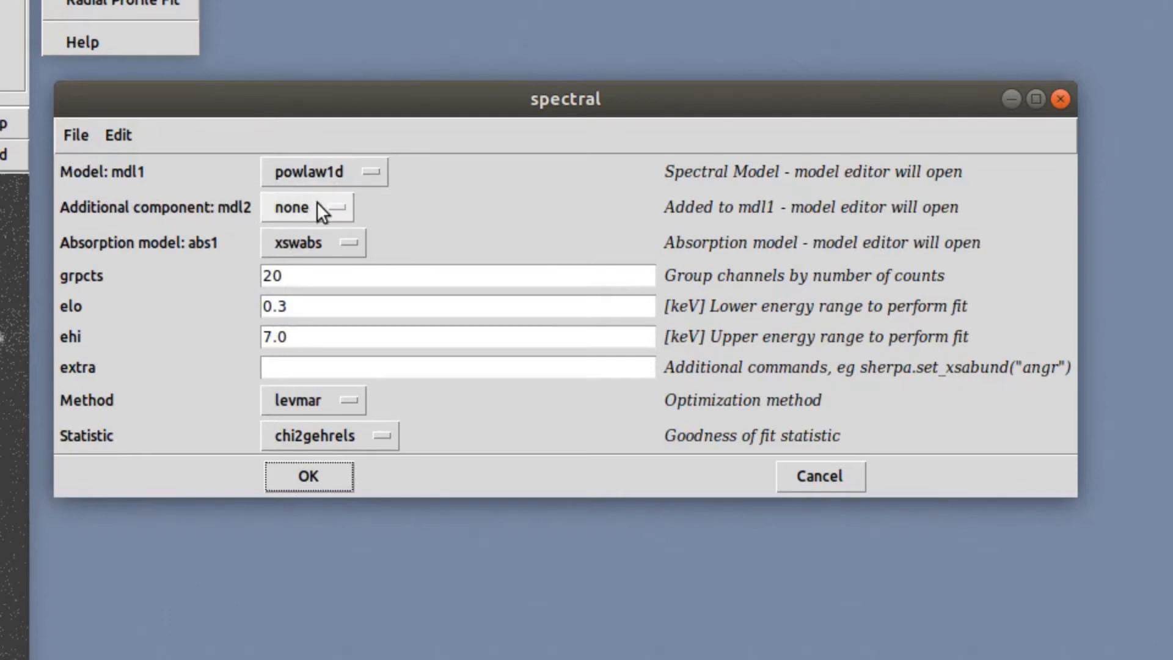
click(292, 241)
click(293, 241)
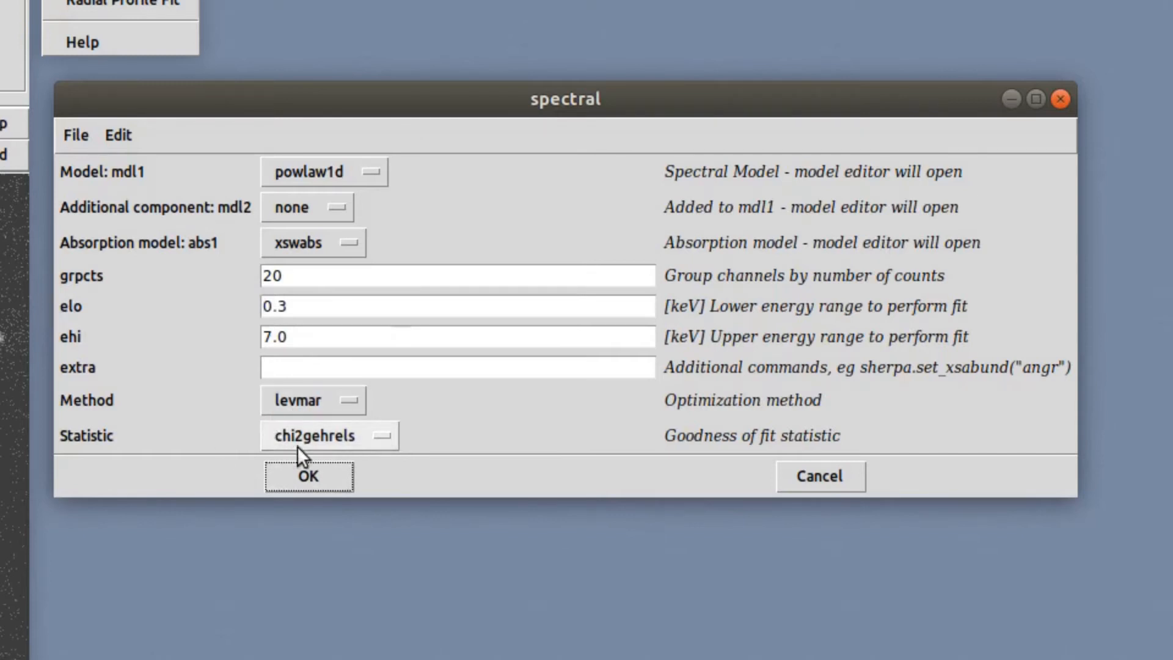
click(309, 476)
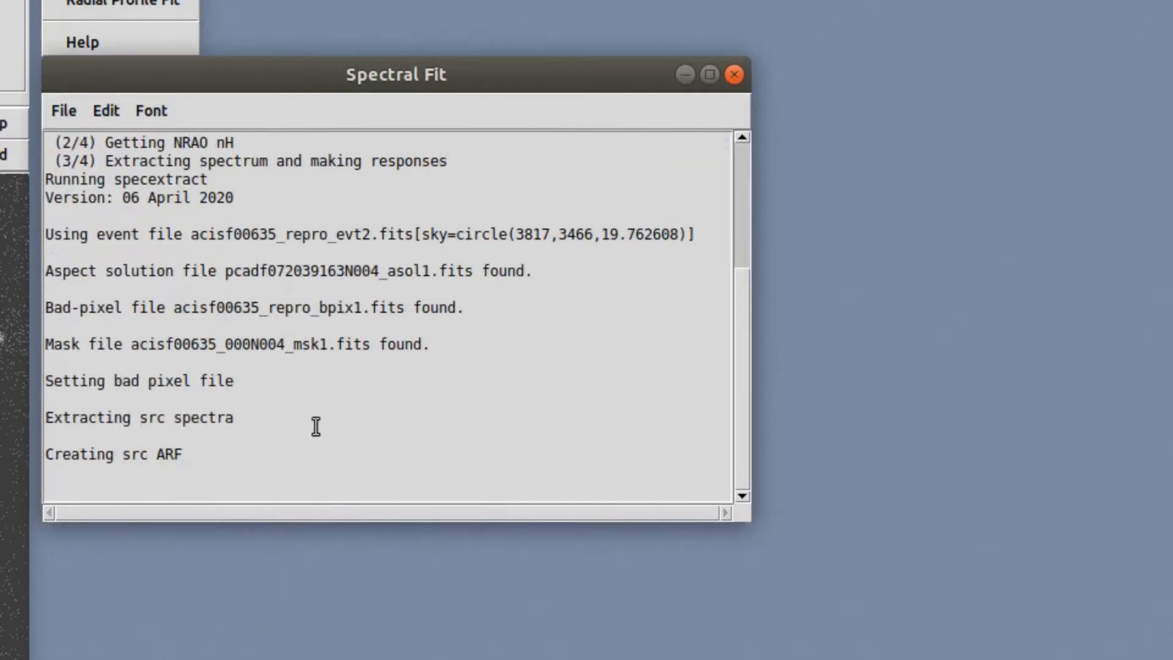
Step: Examine the Spectral Fit log for the specextract run and the creation of the source ARF and RMF
scroll(309, 403, up, 3)
click(147, 299)
double_click(147, 299)
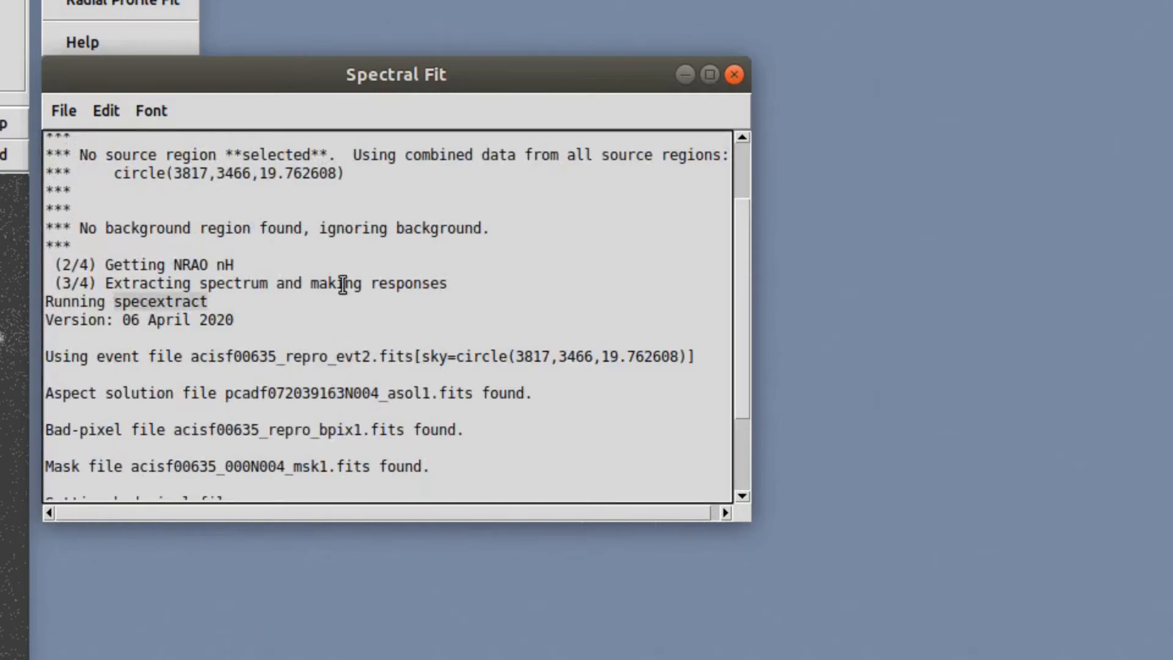
drag(315, 78, 320, 113)
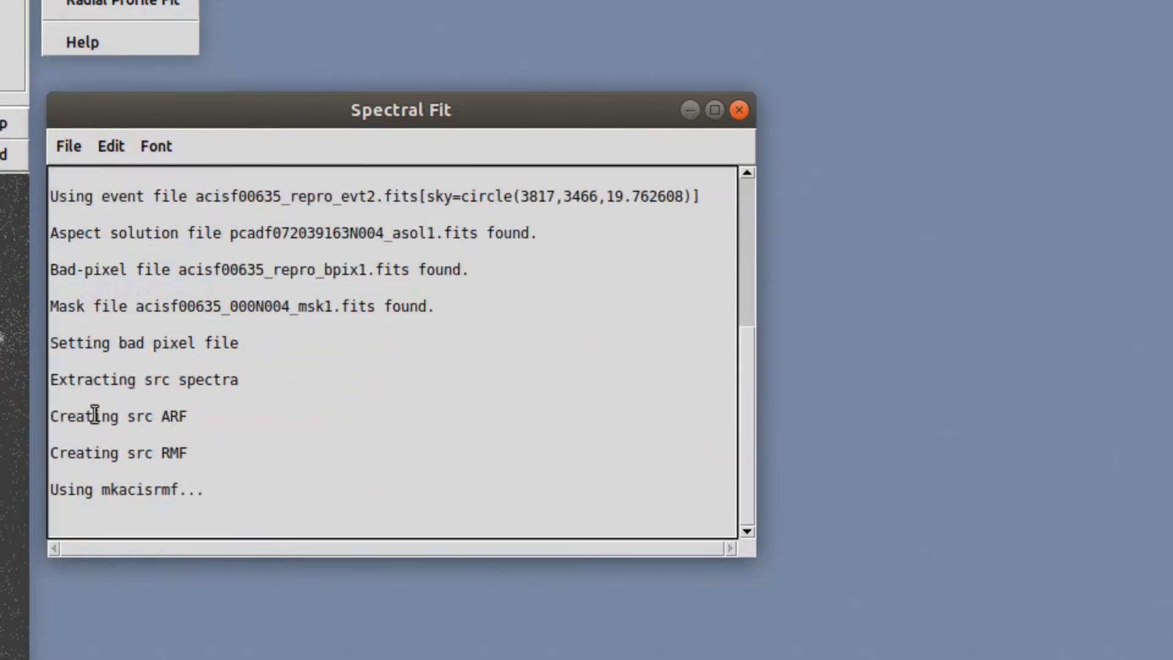
drag(138, 416, 258, 422)
drag(118, 452, 225, 455)
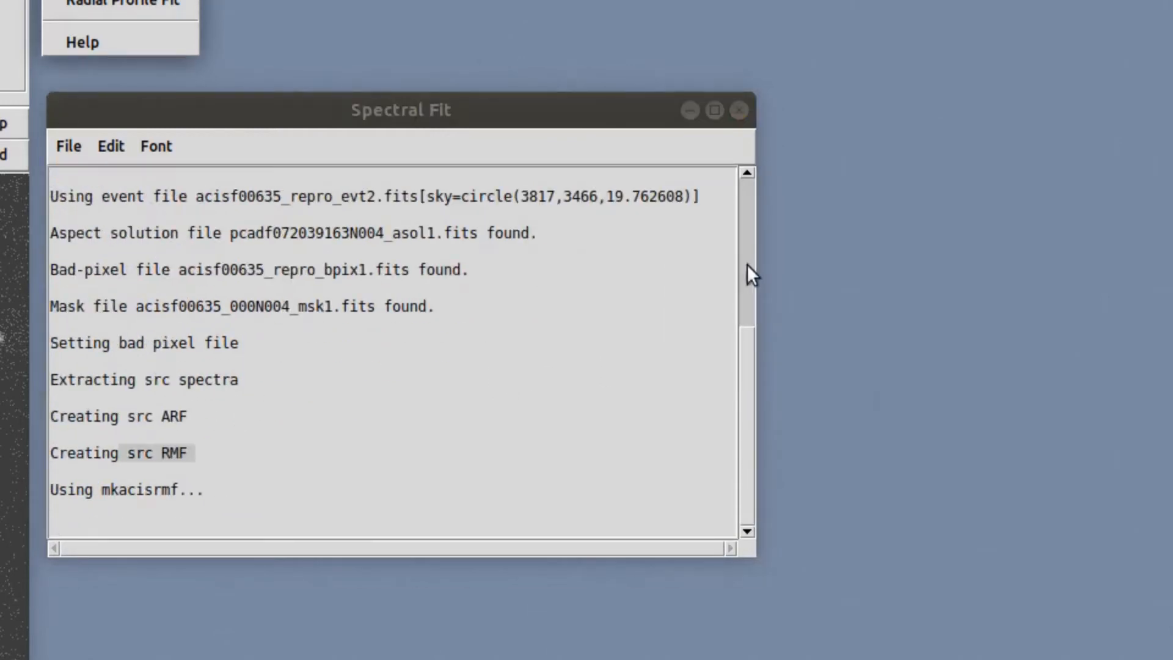
scroll(444, 386, up, 3)
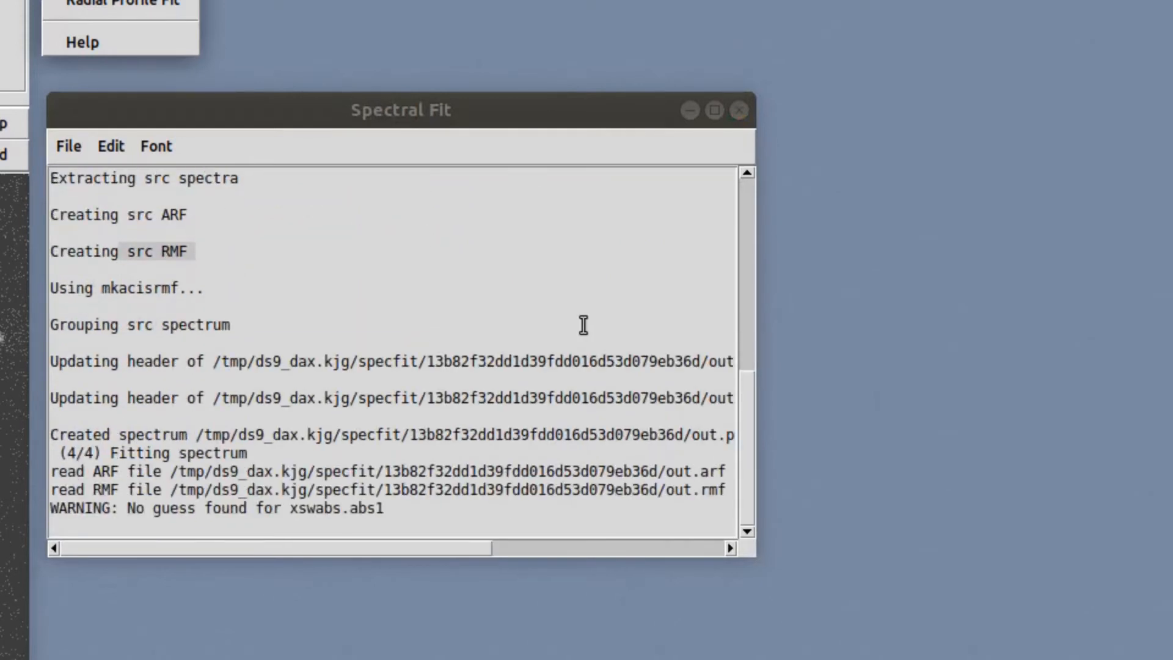
Step: Arrange the fit log and the model editor, and plot the starting absorbed power-law model against the data
drag(365, 112, 358, 88)
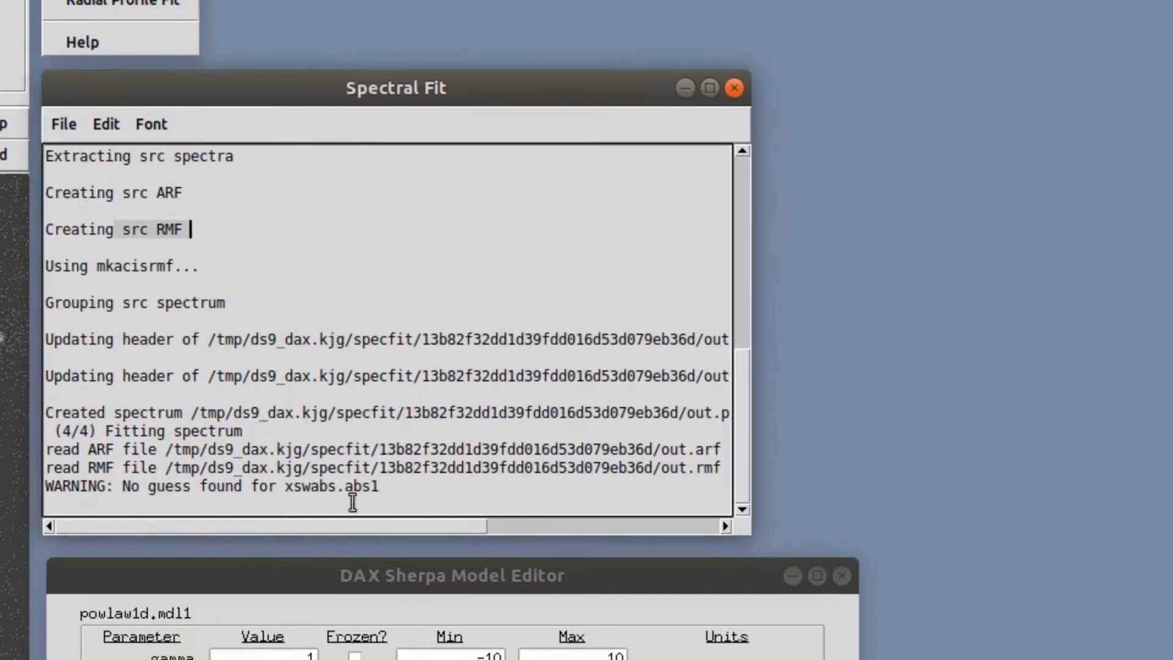
drag(337, 567, 363, 567)
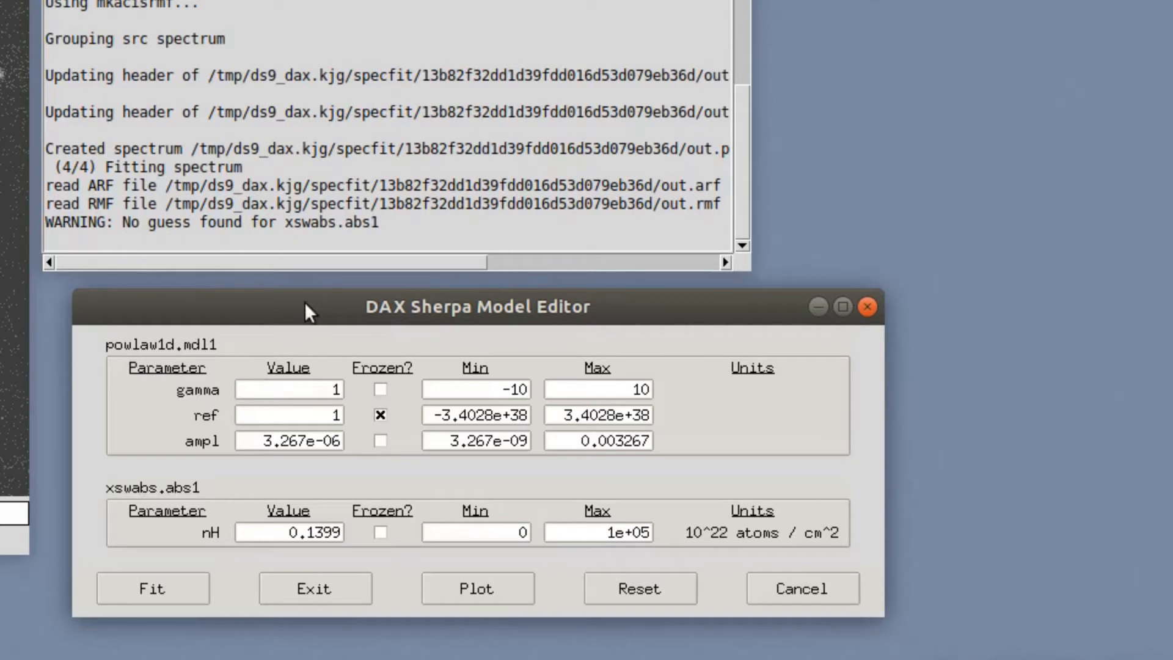
drag(304, 302, 302, 301)
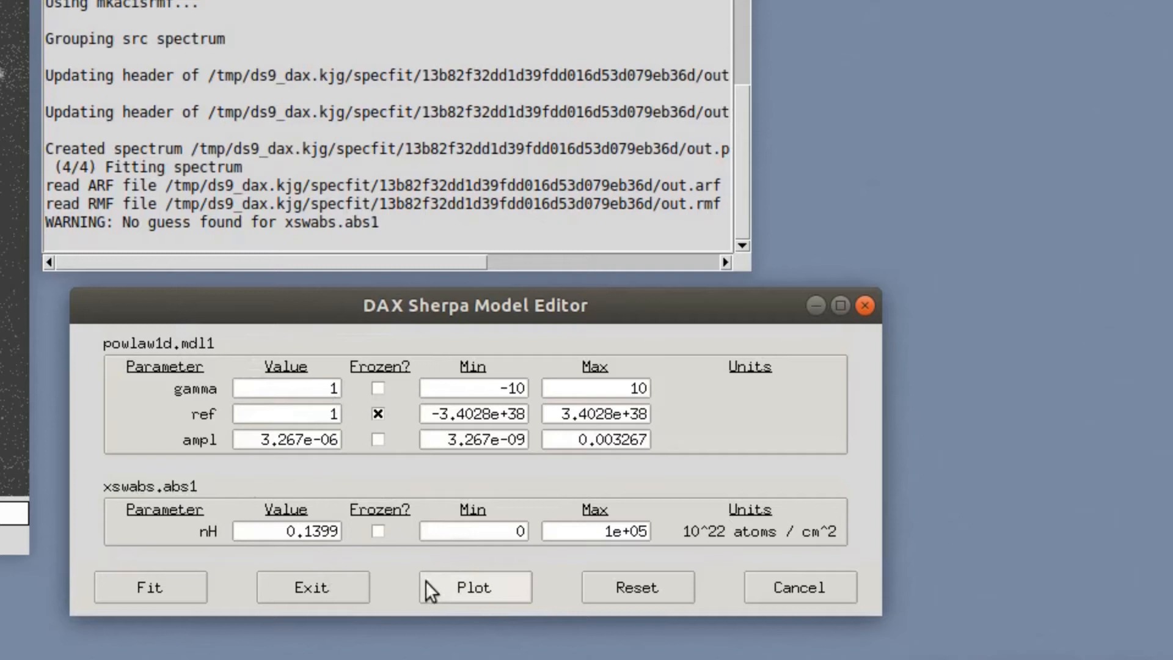
click(476, 593)
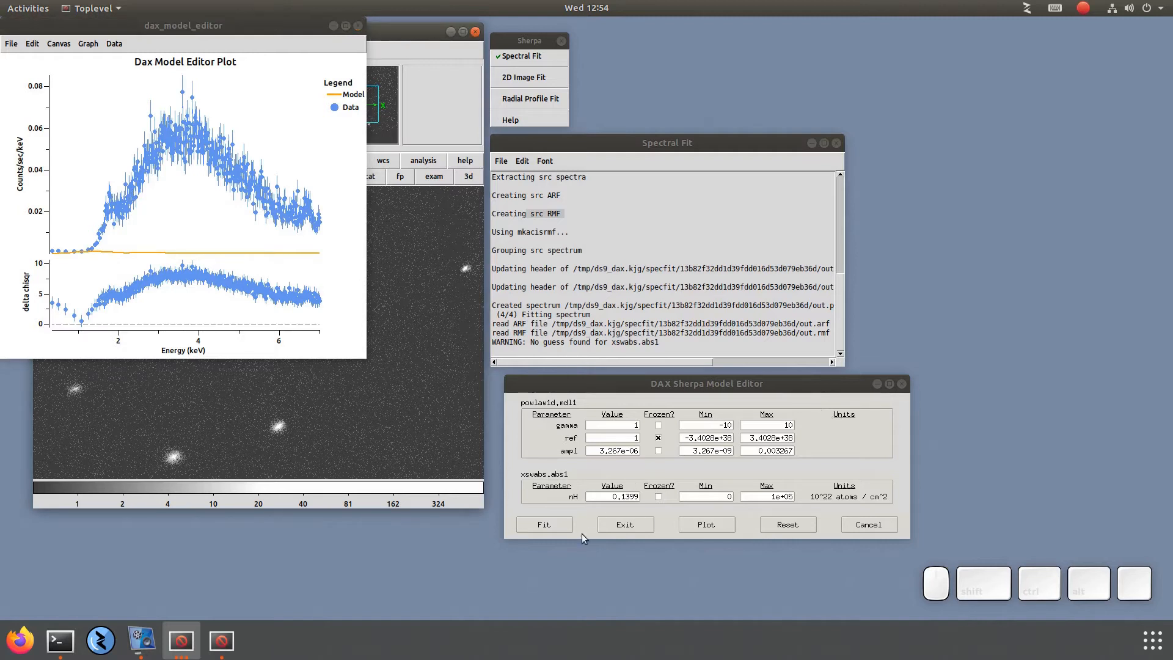
Step: Fit the absorbed power-law model to the spectrum and replot it with the fitted parameters
click(543, 525)
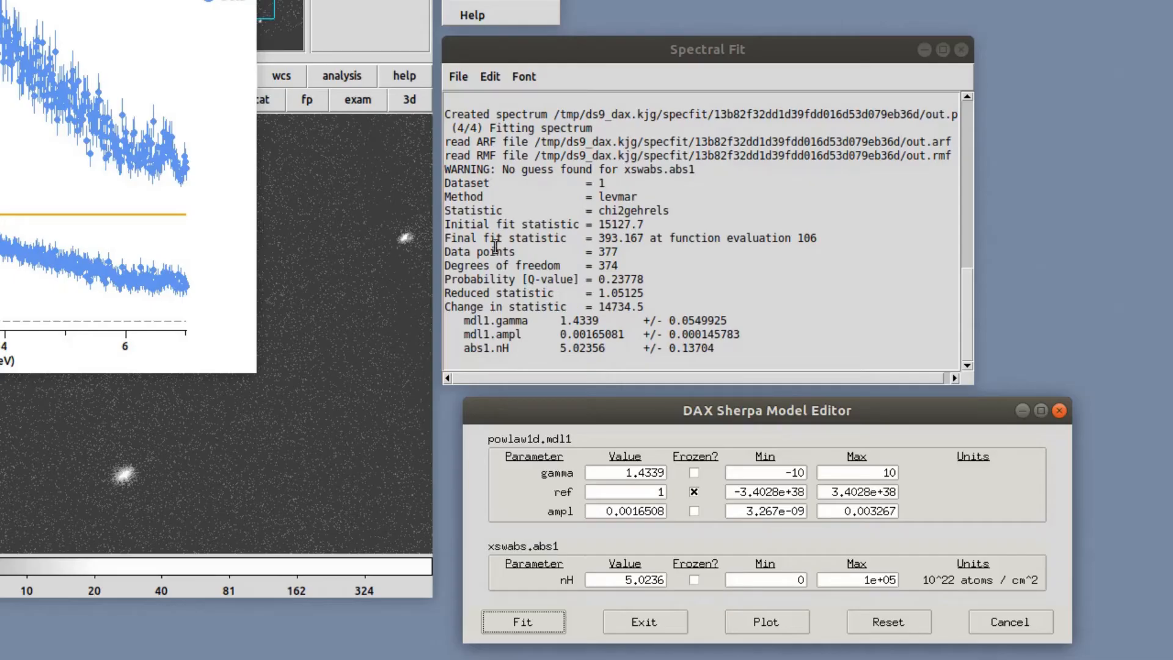
drag(599, 240, 642, 267)
click(644, 267)
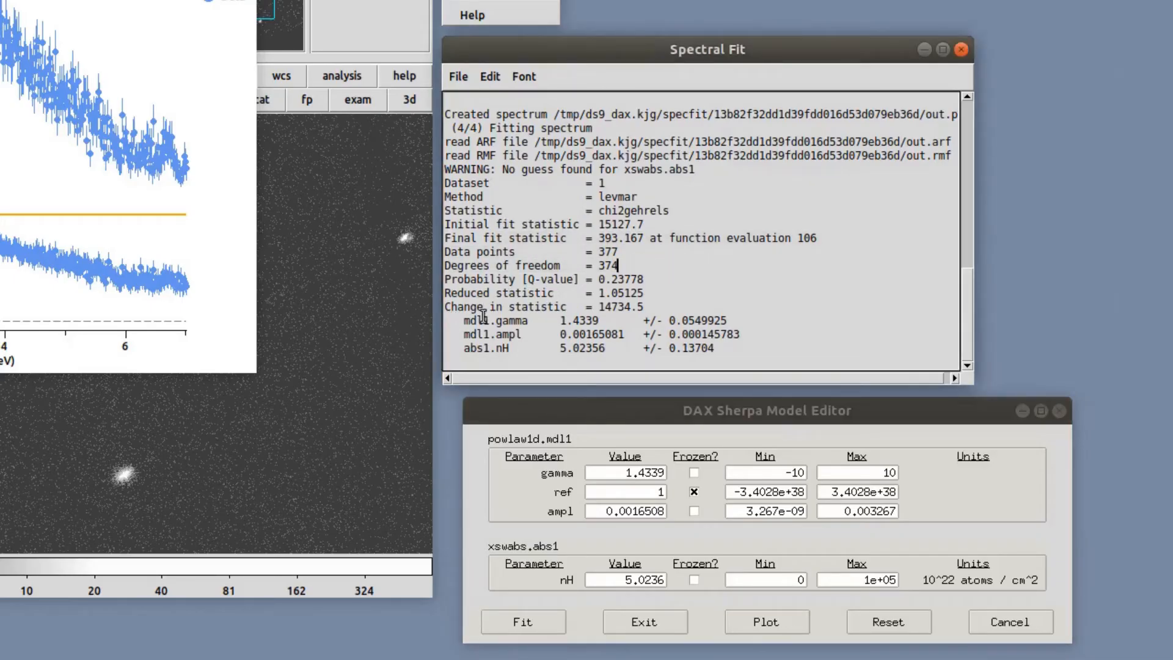
drag(452, 322, 792, 354)
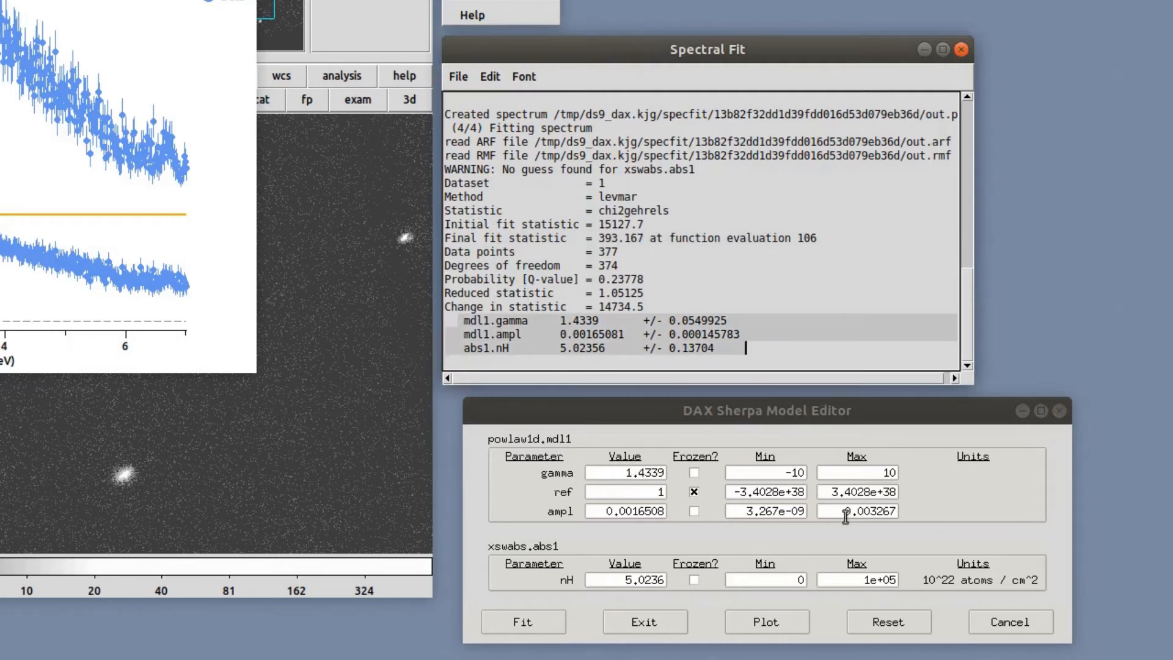
click(759, 622)
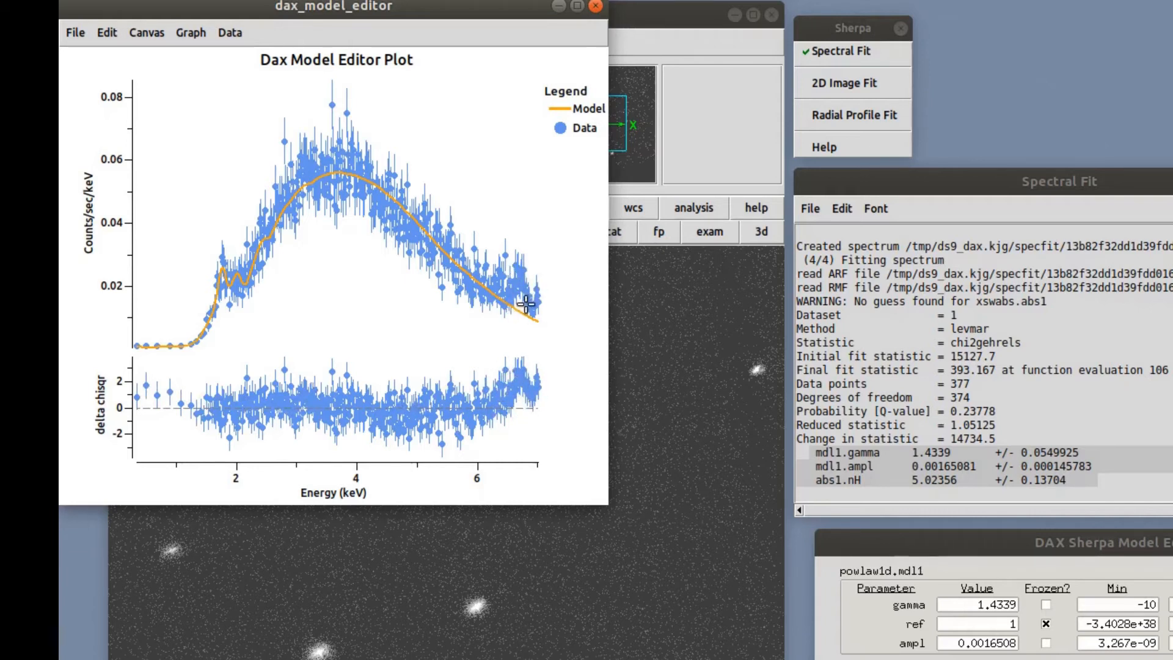
Step: Exit the model editor to complete the fit, and close the resulting plot and the fit log
drag(1161, 542, 1153, 540)
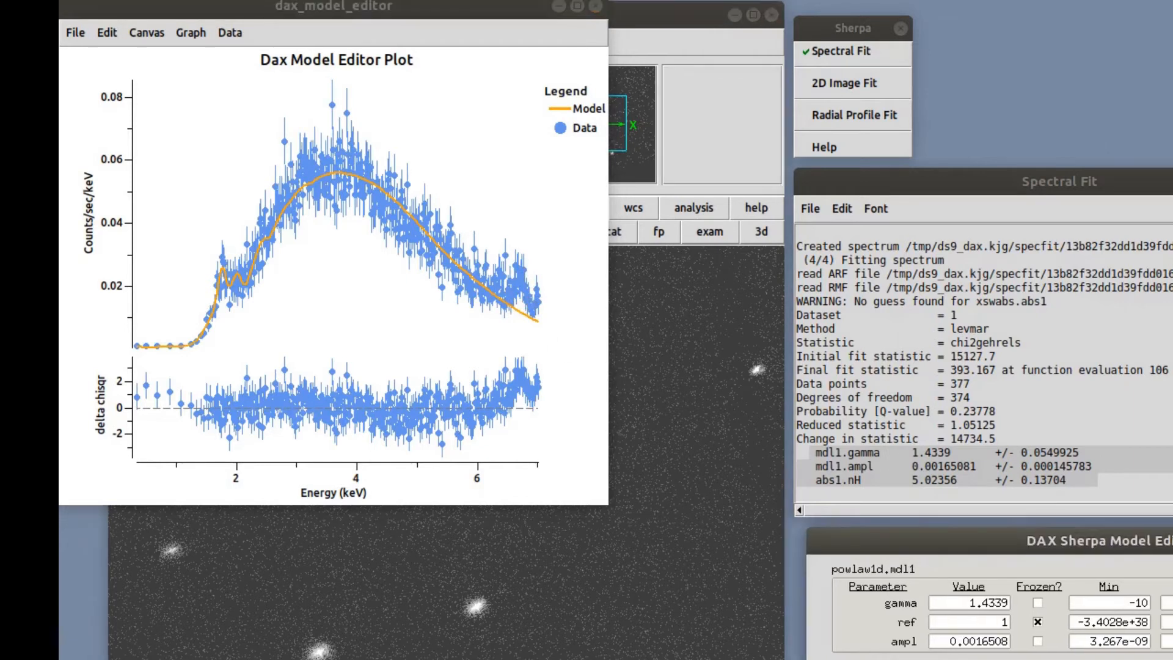
click(1014, 657)
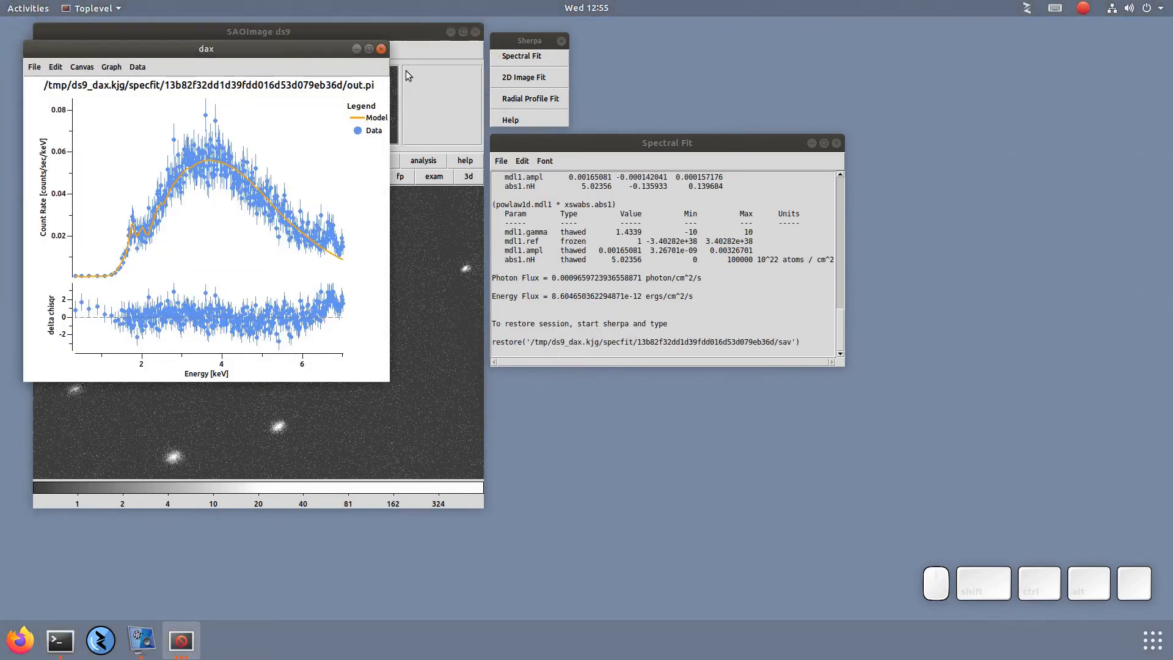
click(382, 49)
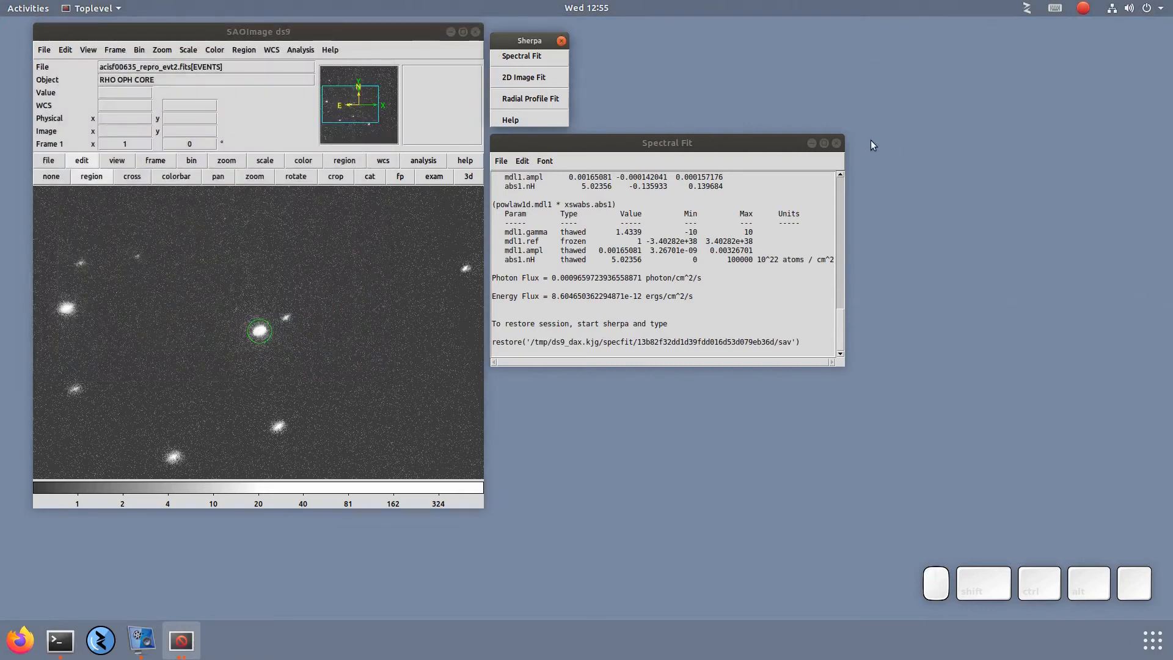
click(836, 142)
Step: Run the Spectral Fit again with xszgauss as the additional component to the powlaw1d model
click(517, 56)
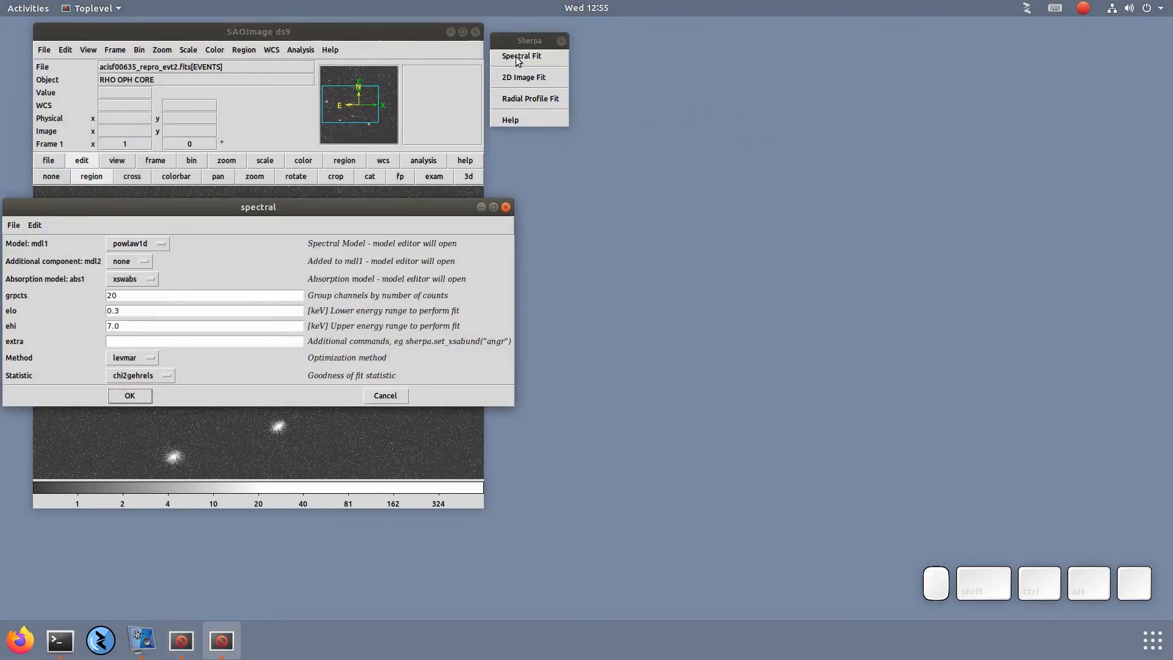
drag(170, 207, 695, 149)
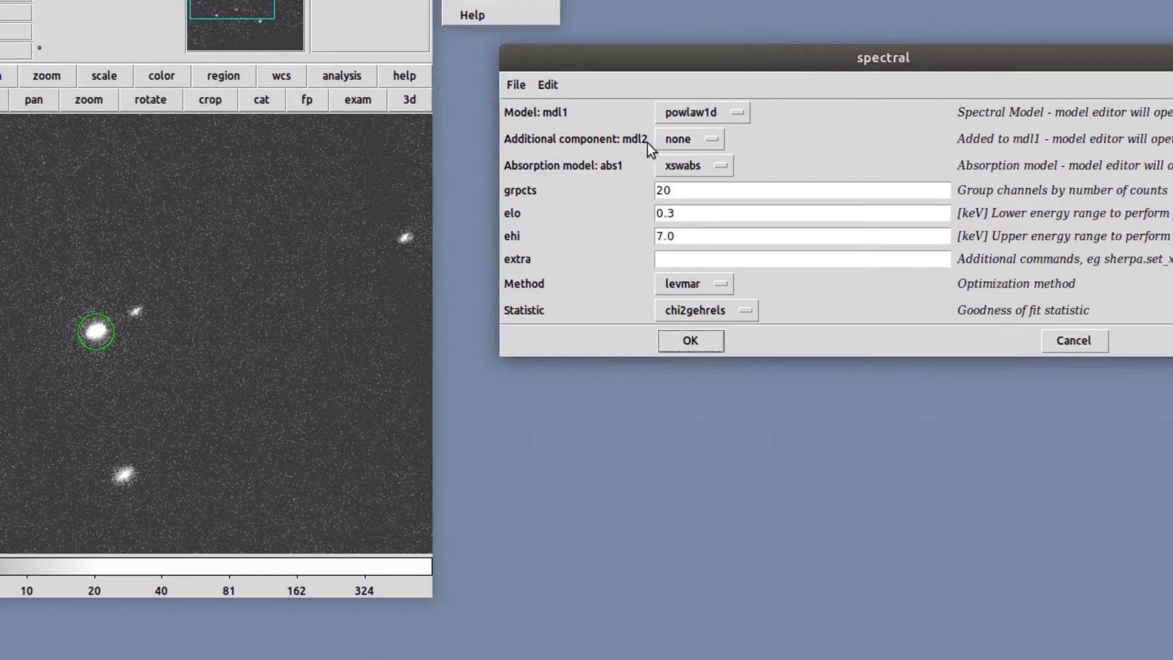
click(679, 139)
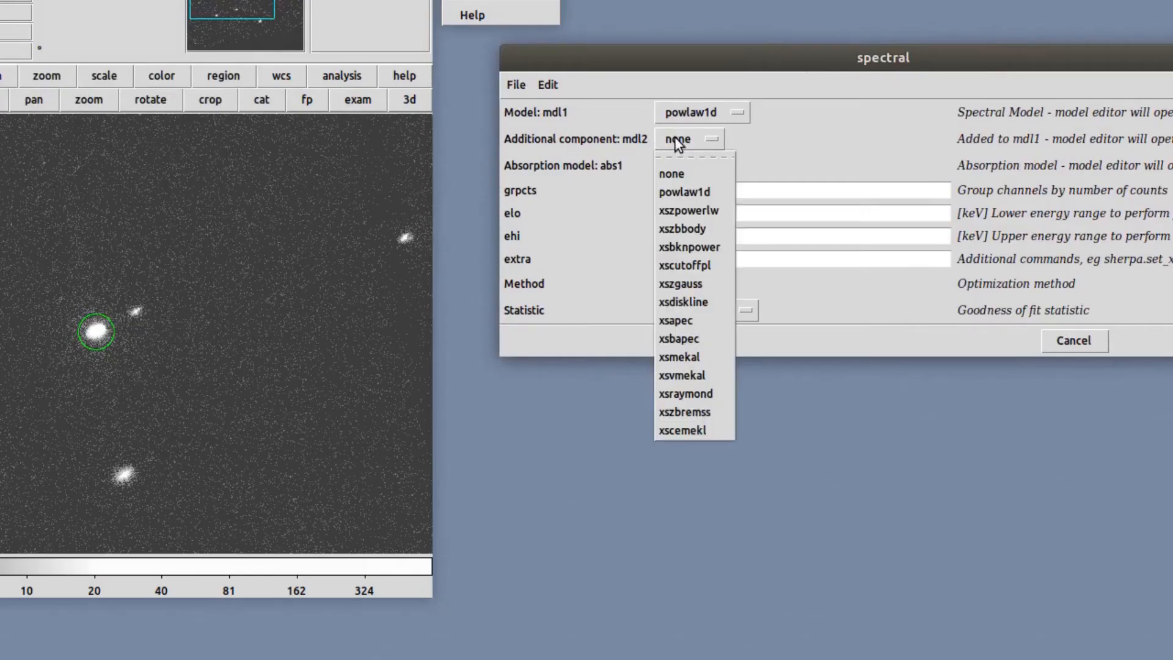
click(680, 286)
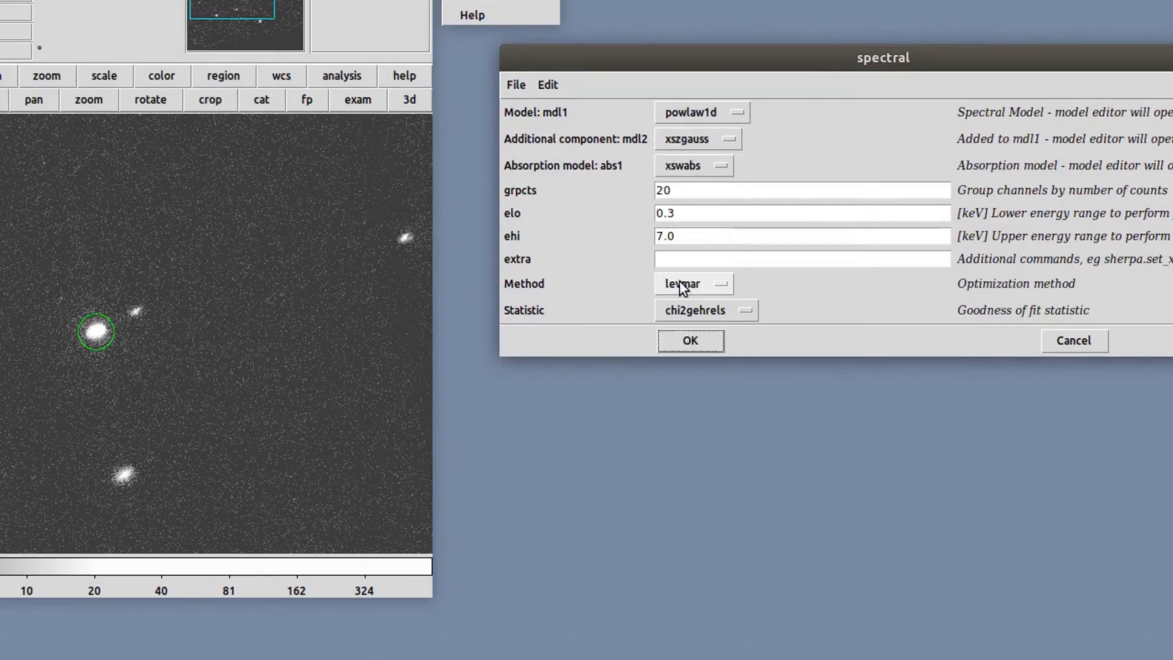
click(692, 341)
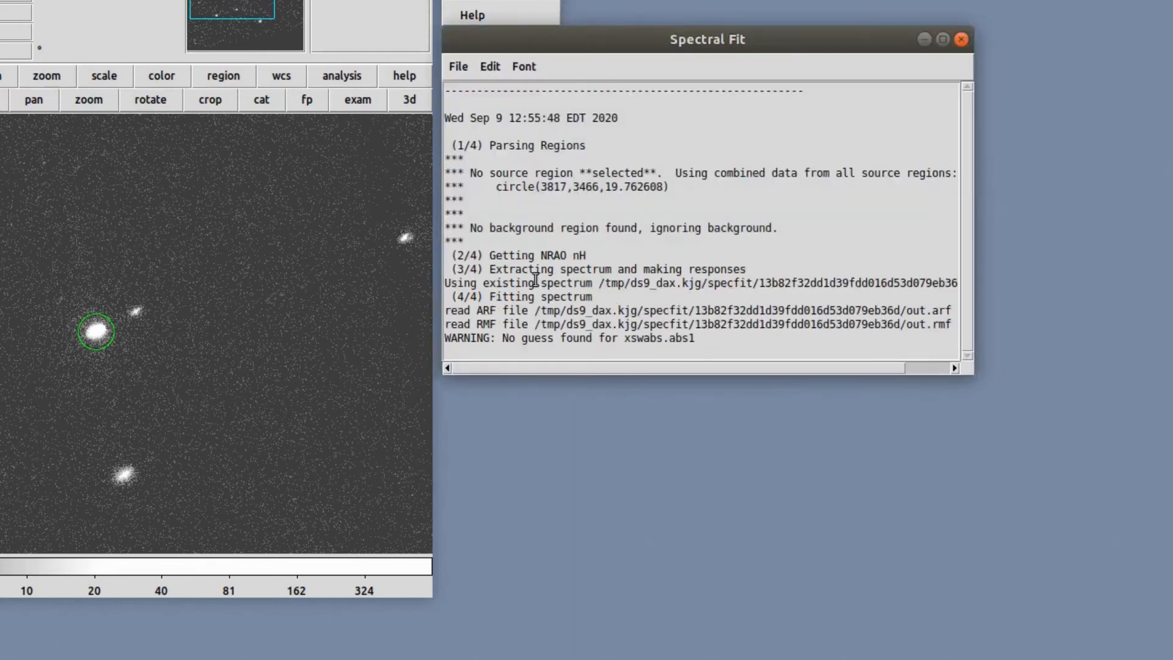
Step: Check the log for reuse of the existing spectrum, and plot the starting power-law plus Gaussian model against the data
drag(478, 282, 727, 283)
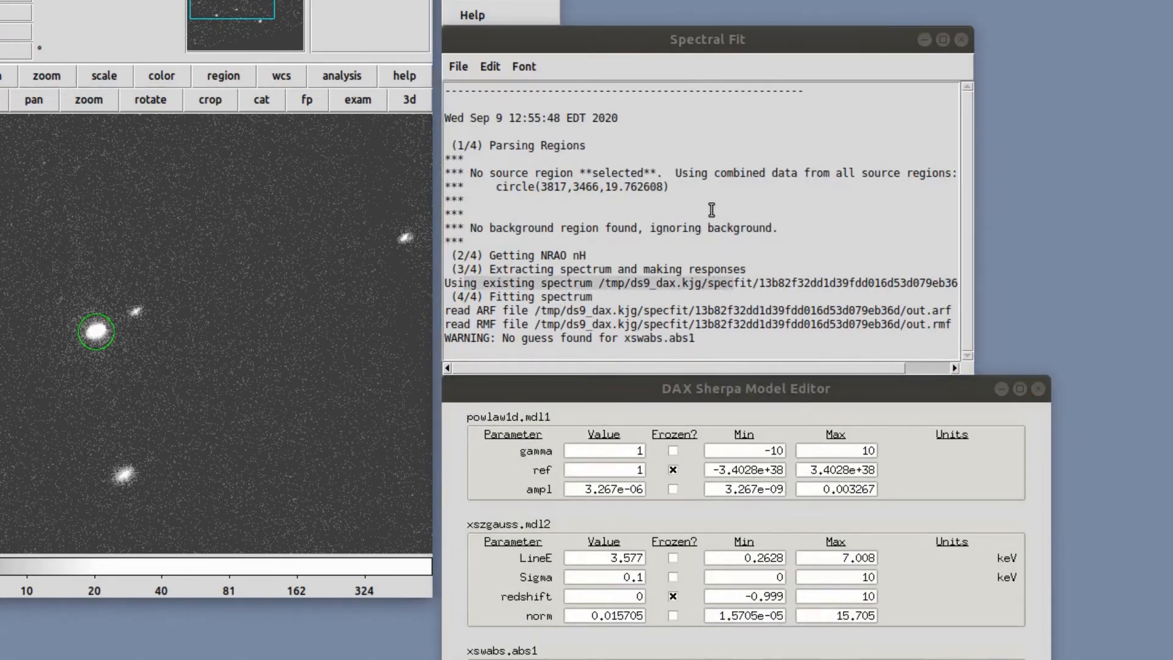
click(547, 272)
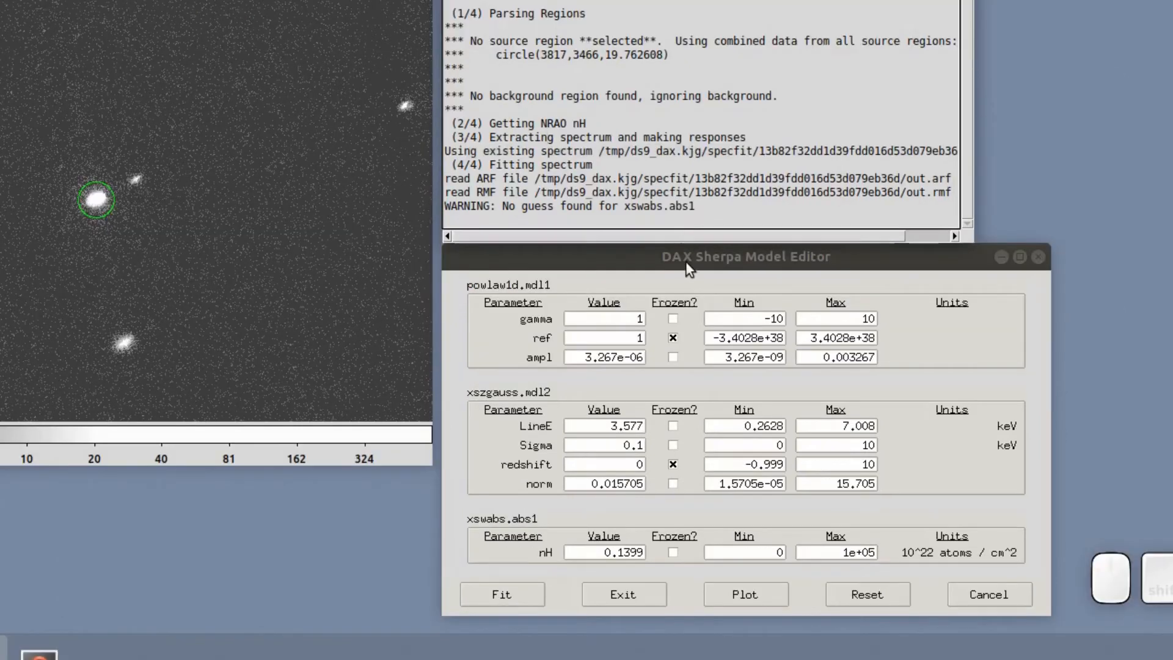
click(685, 391)
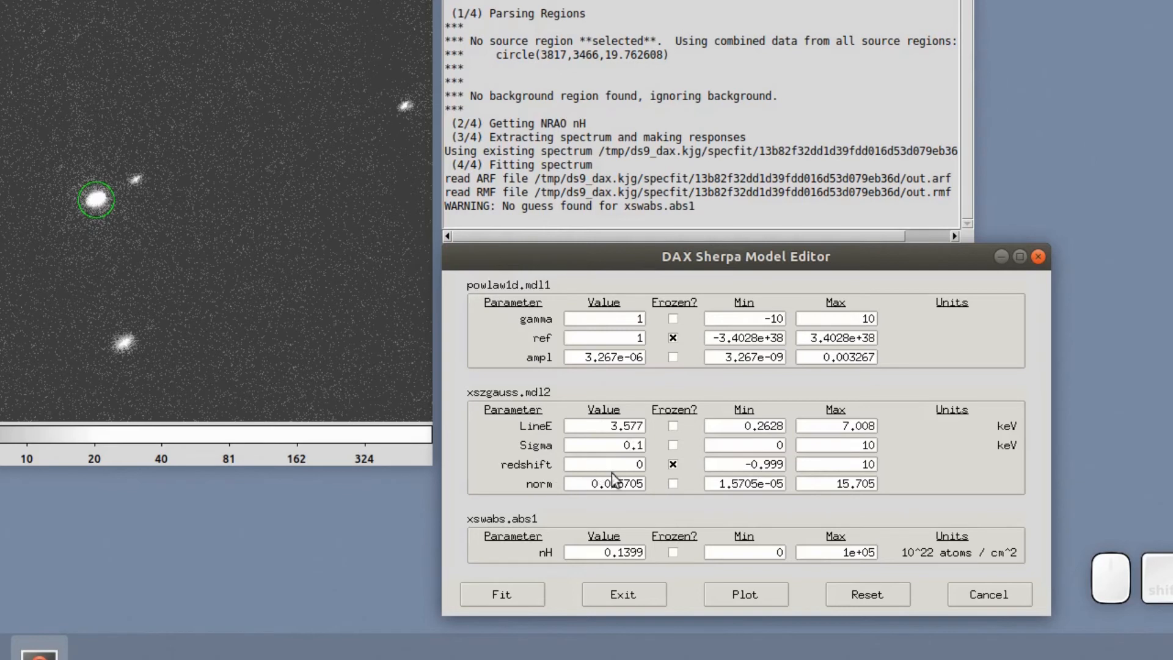
click(757, 593)
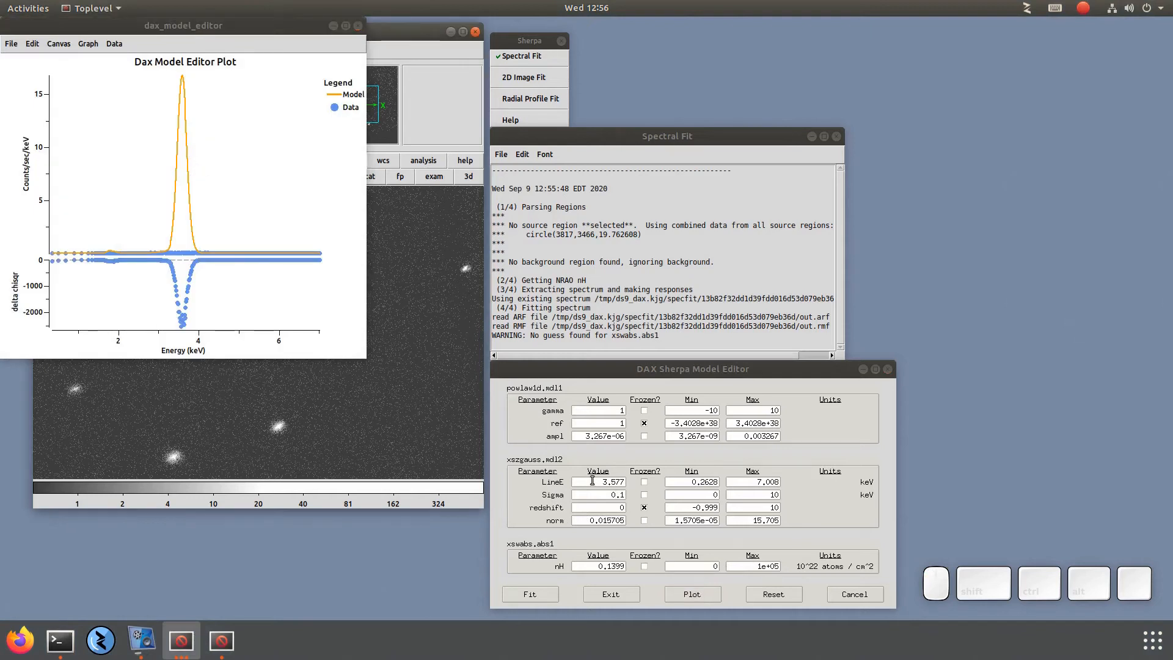
Step: Set the Gaussian component's LineE to 6.7 keV and freeze it
drag(593, 482, 624, 482)
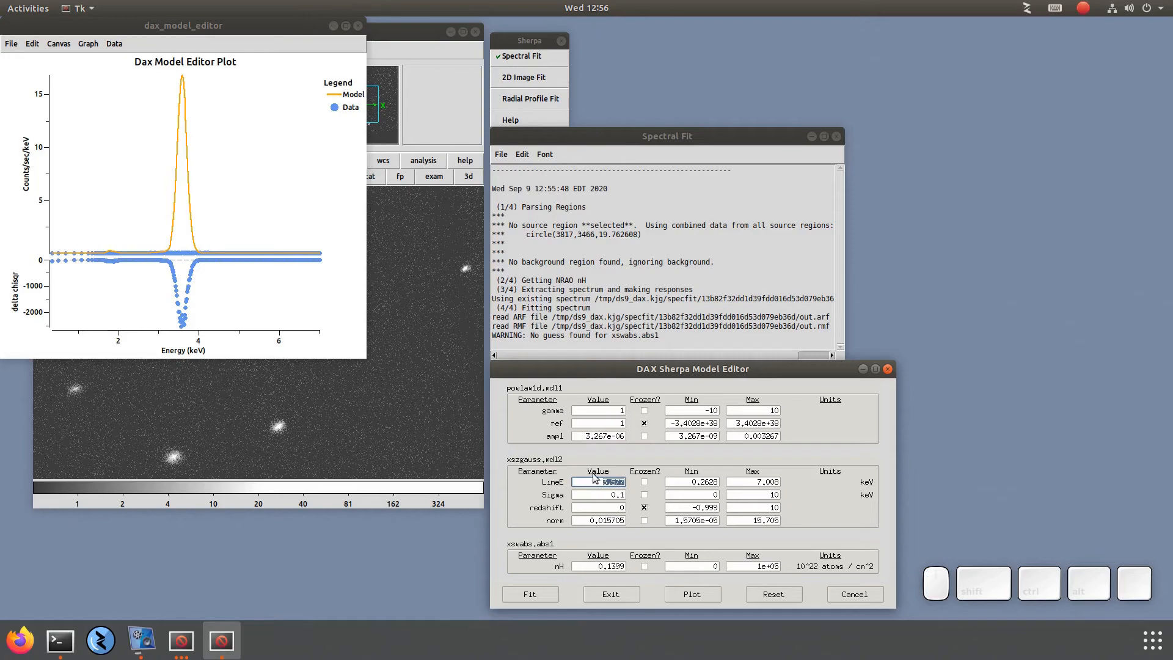
text(6.7)
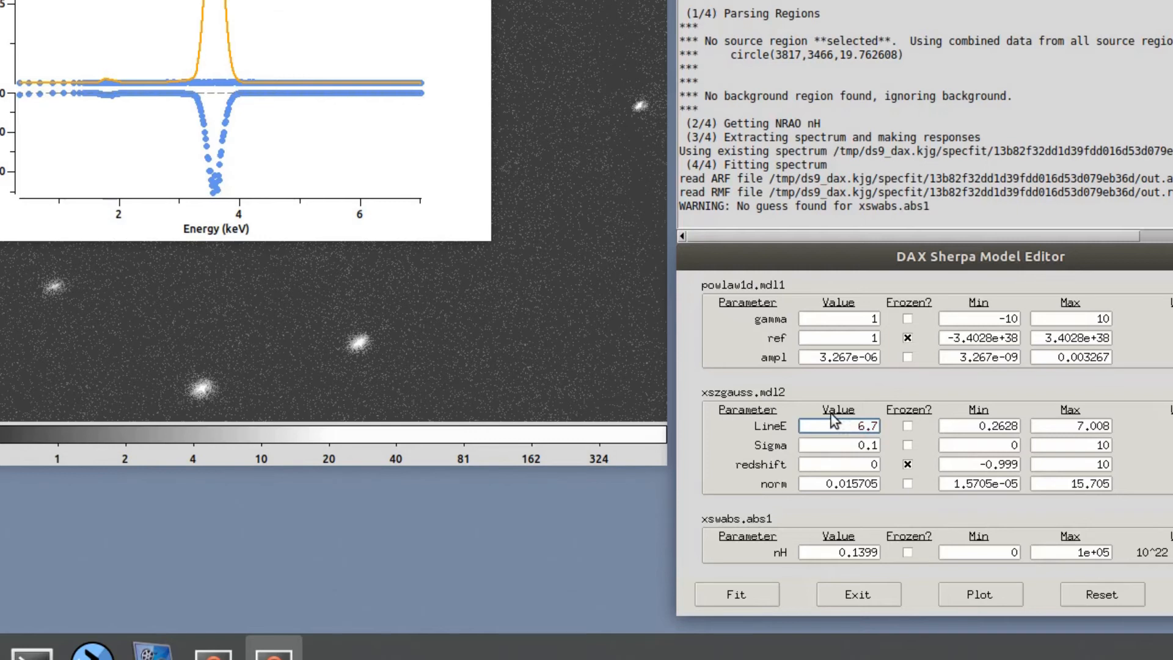
click(907, 427)
Step: Set the Gaussian's norm to 0.00015705 and replot the model against the data
click(853, 479)
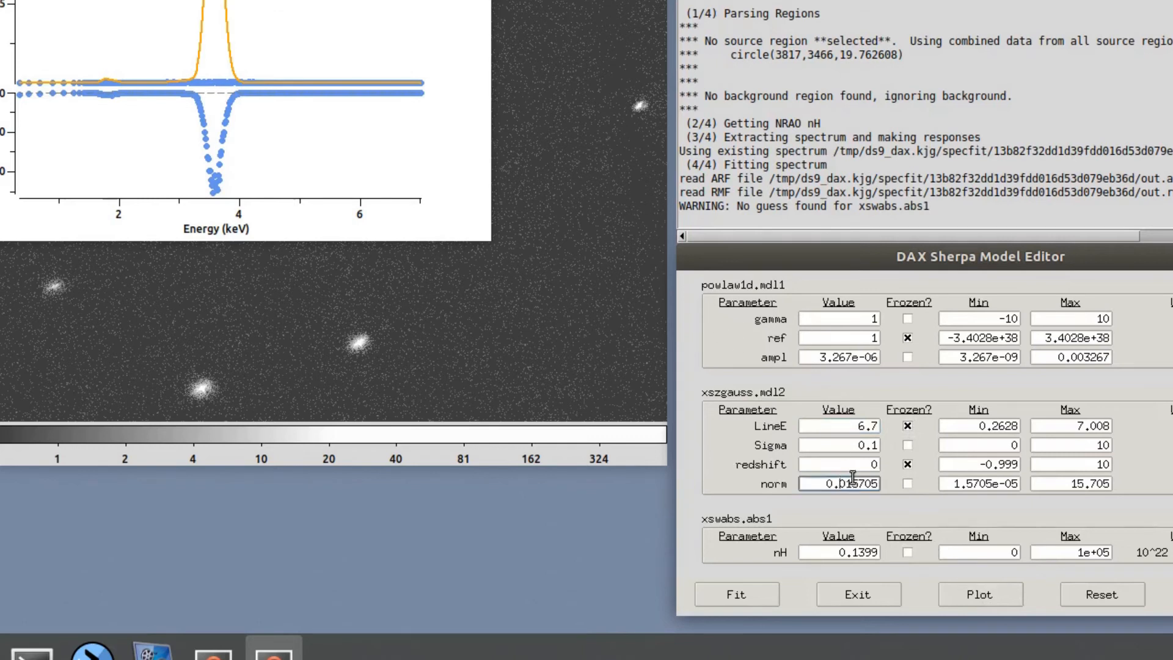
text(00)
click(986, 590)
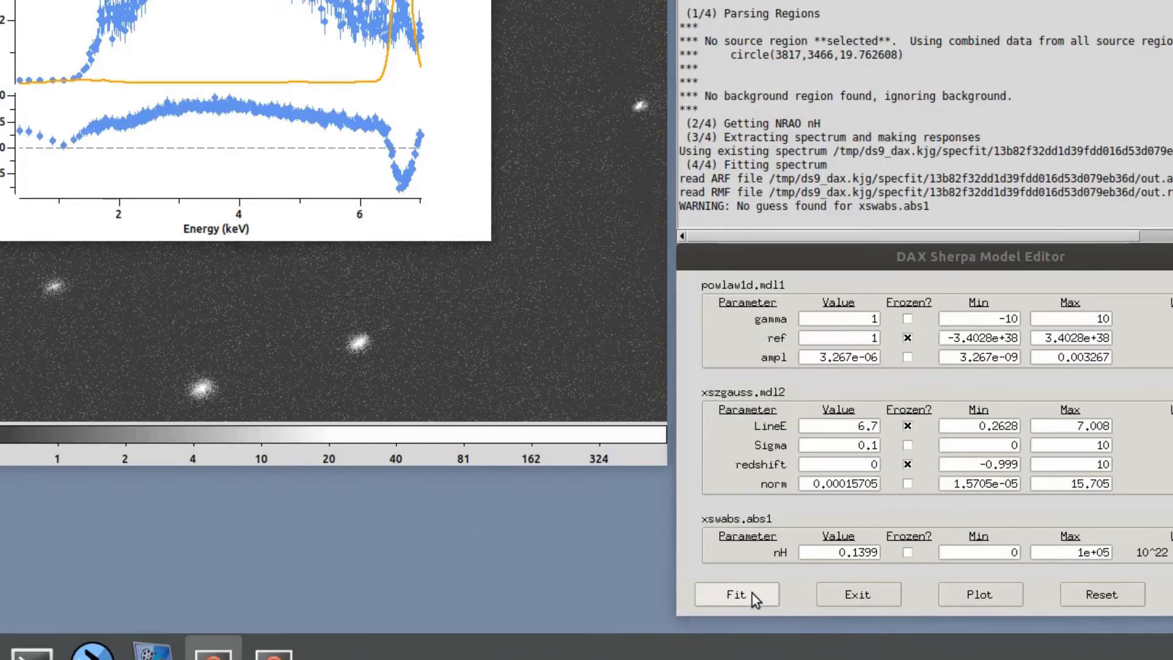
Step: Fit the power-law plus Gaussian model, replot it and refit, and exit the model editor to complete the fit
click(749, 596)
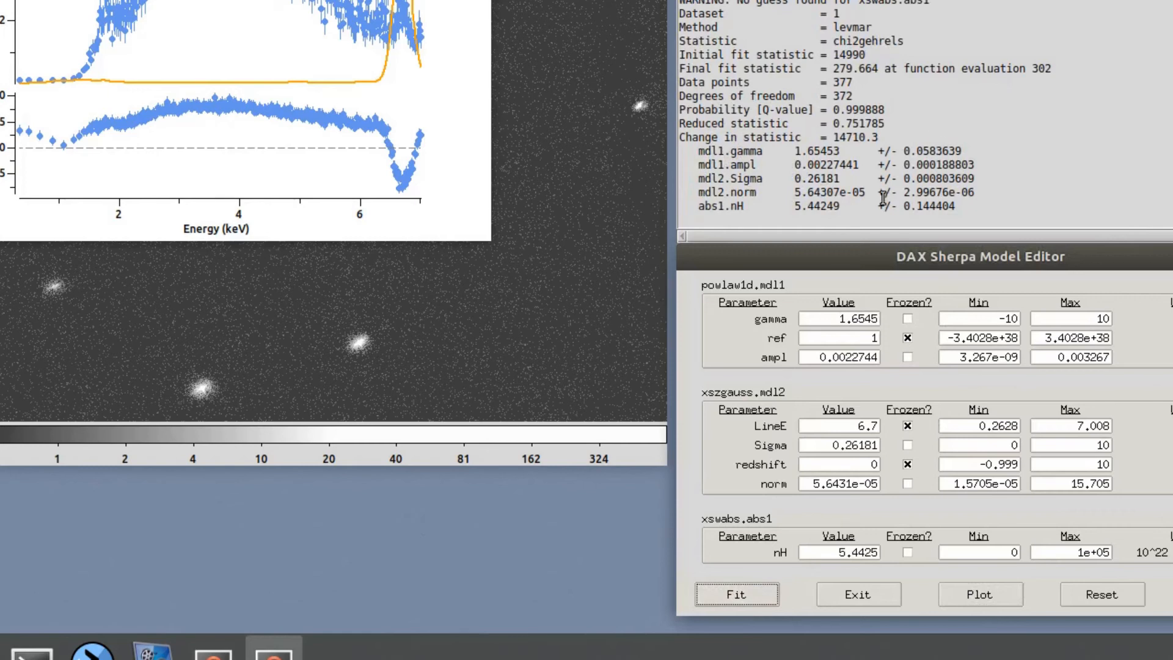
click(981, 593)
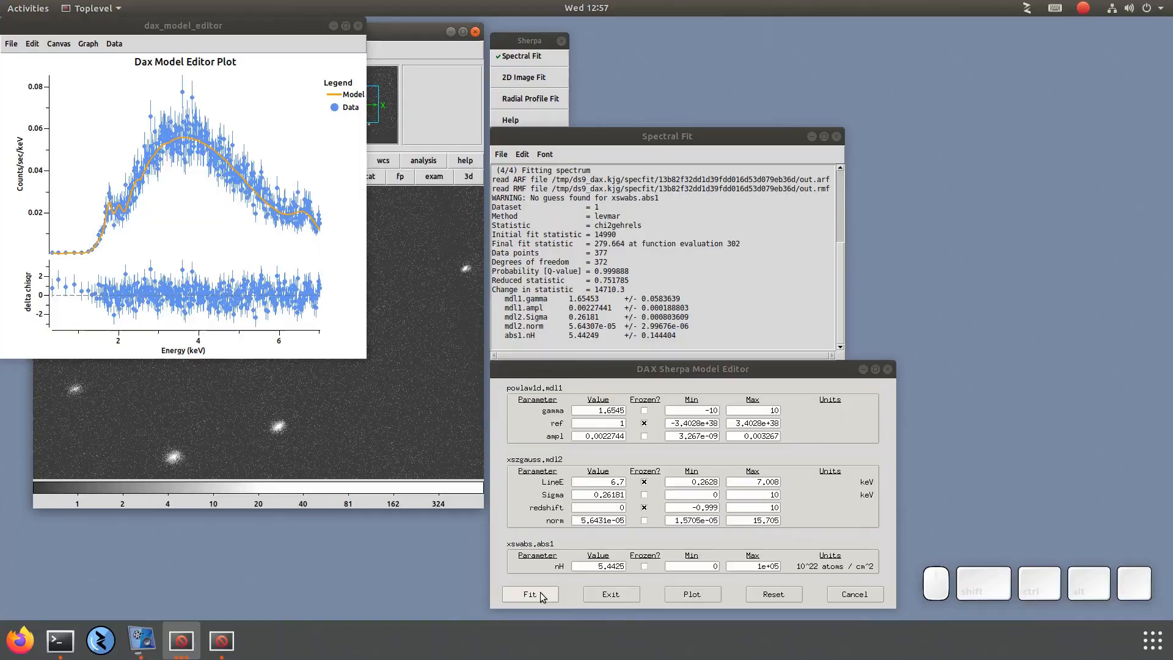
click(530, 594)
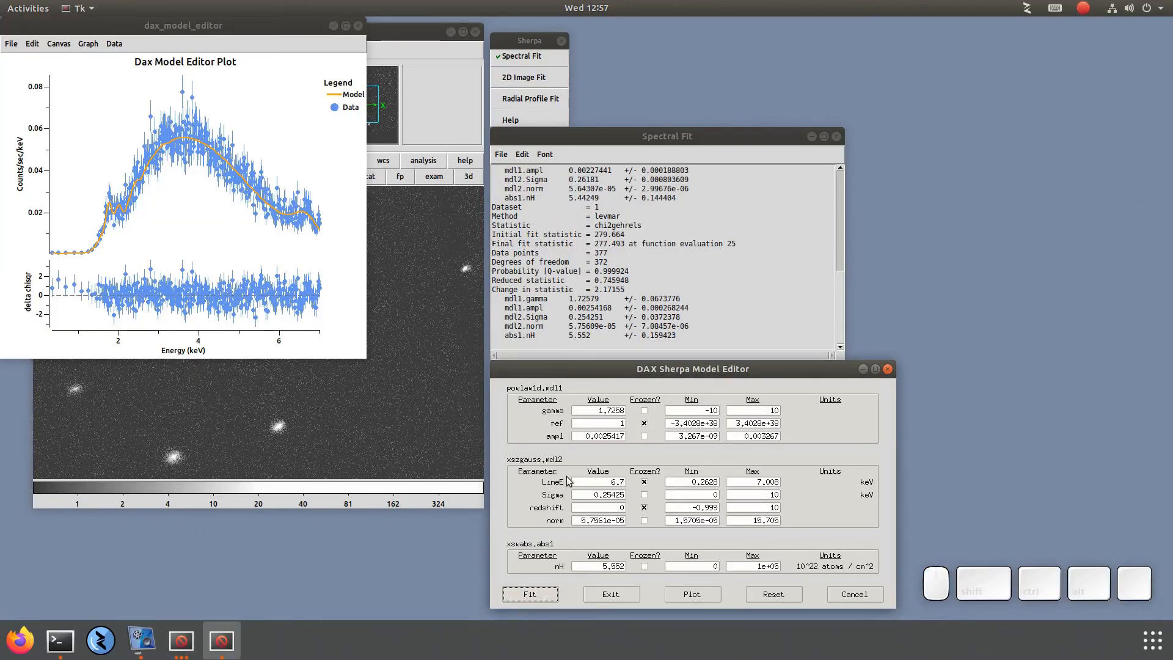
click(611, 593)
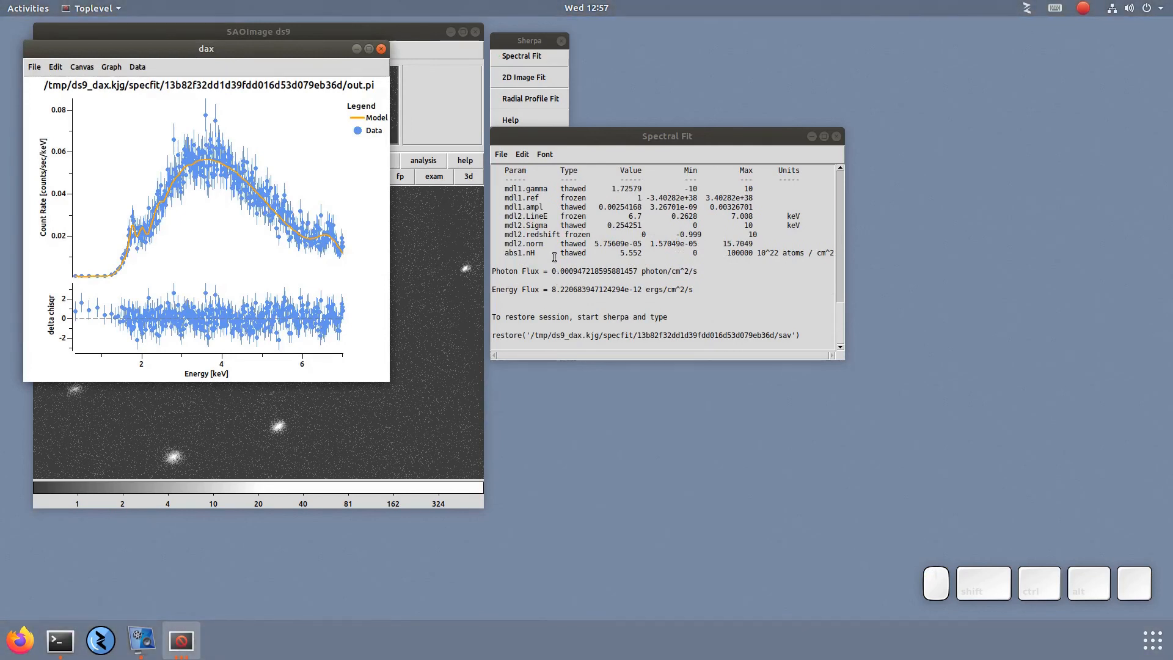
Step: Review the fitted model parameters and the photon and energy fluxes in the Spectral Fit log
scroll(554, 259, up, 1)
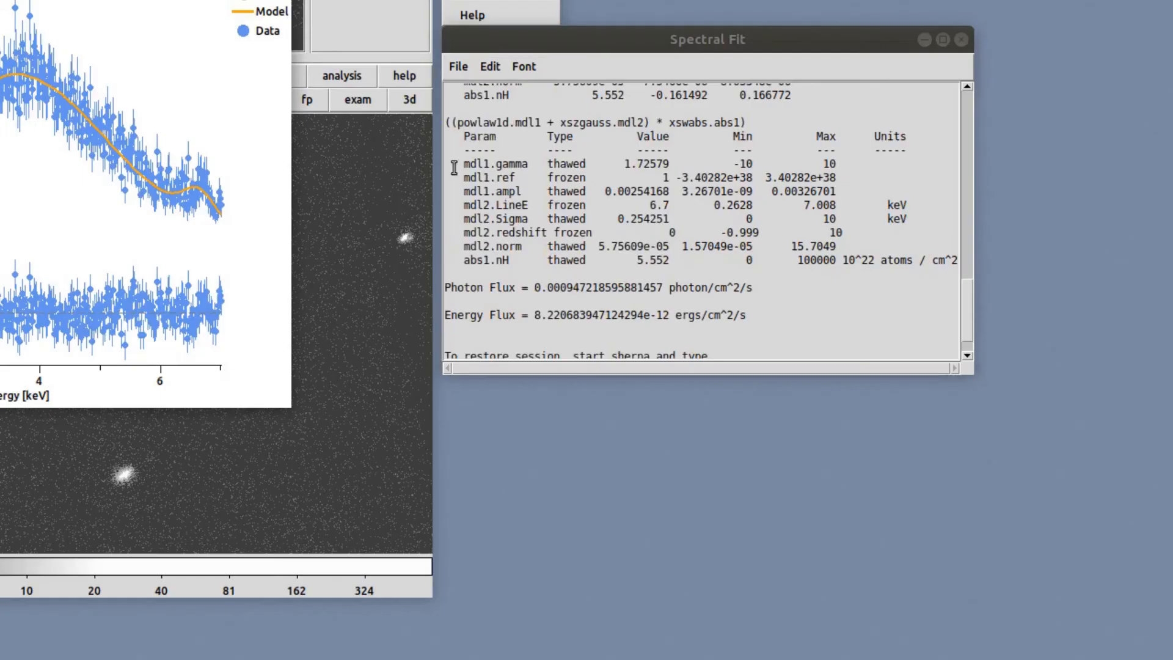
drag(499, 219, 680, 282)
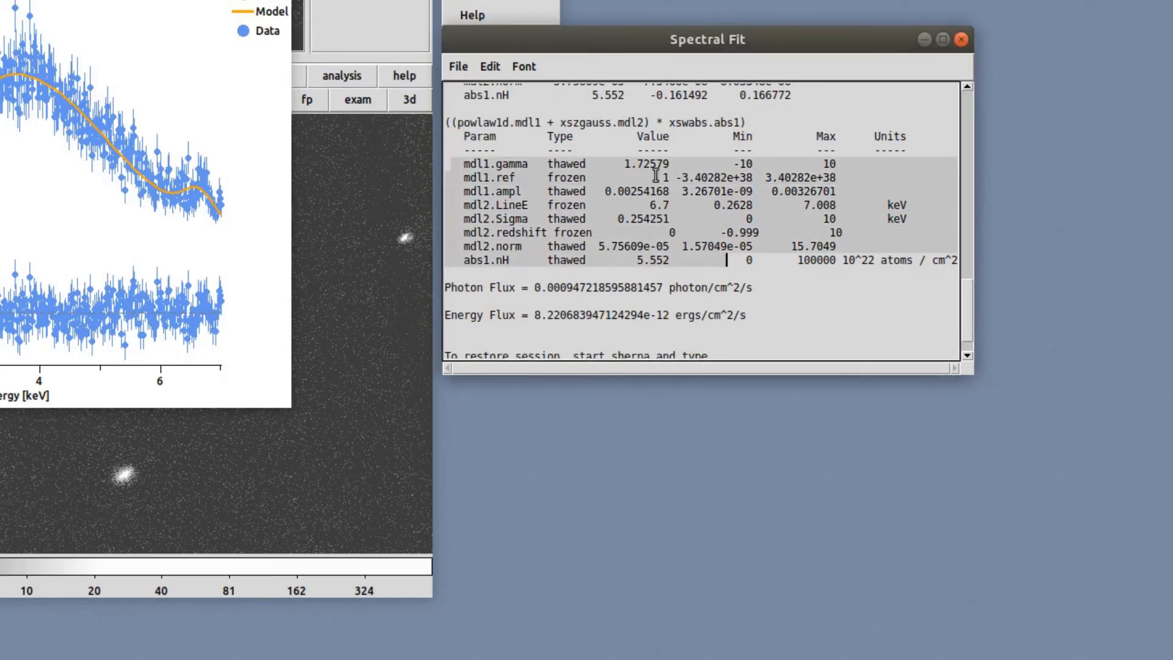
click(630, 171)
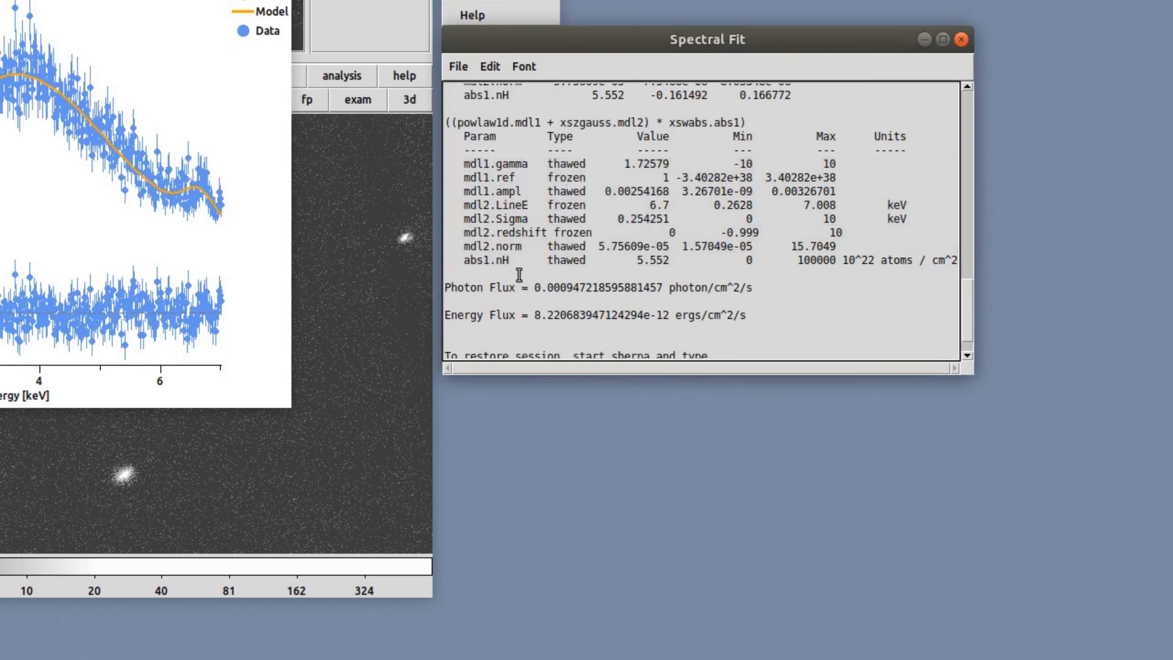
drag(452, 287, 738, 316)
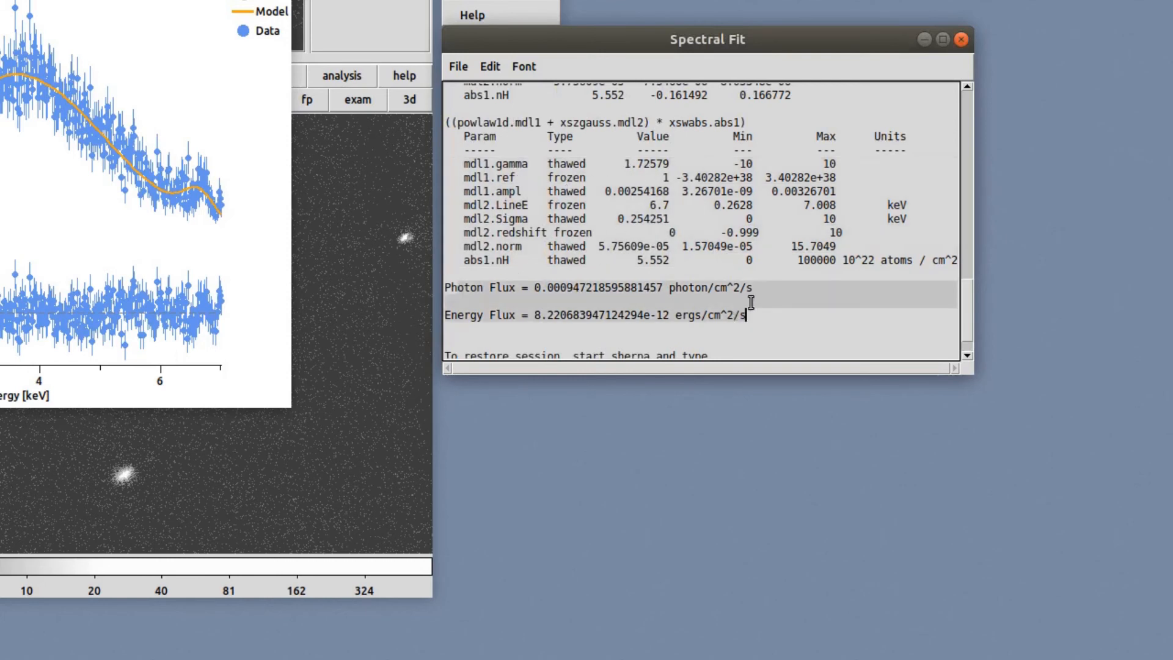
Step: Copy the output directory path, without the sav file name, from the restore command at the end of the log
scroll(753, 299, down, 3)
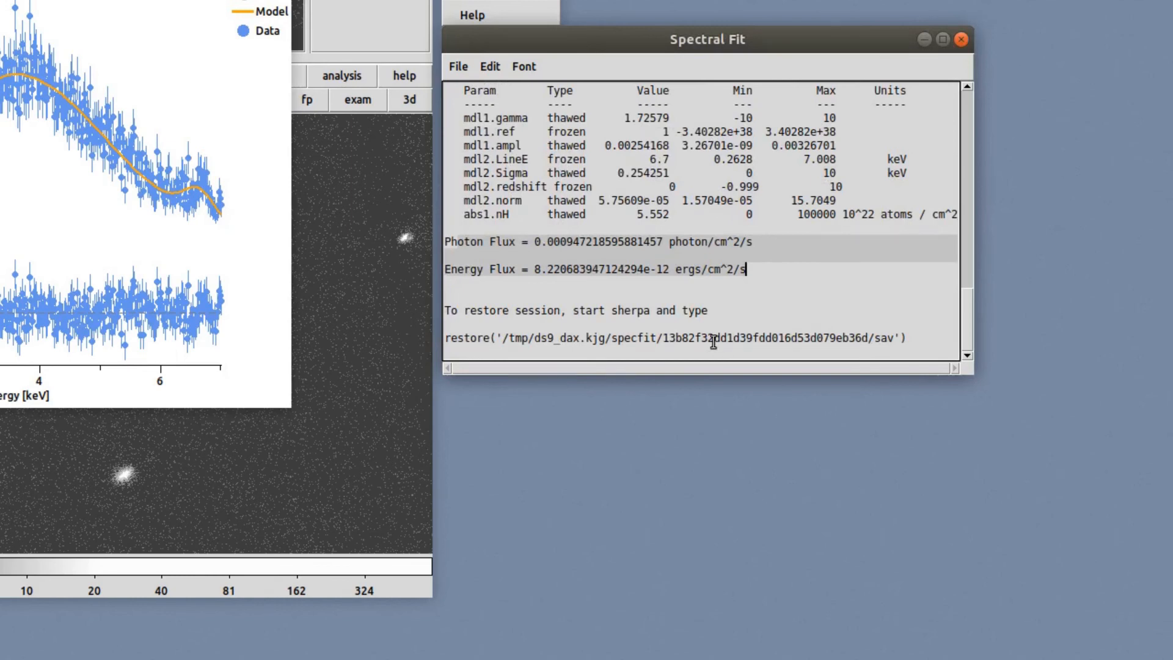
drag(502, 339, 876, 343)
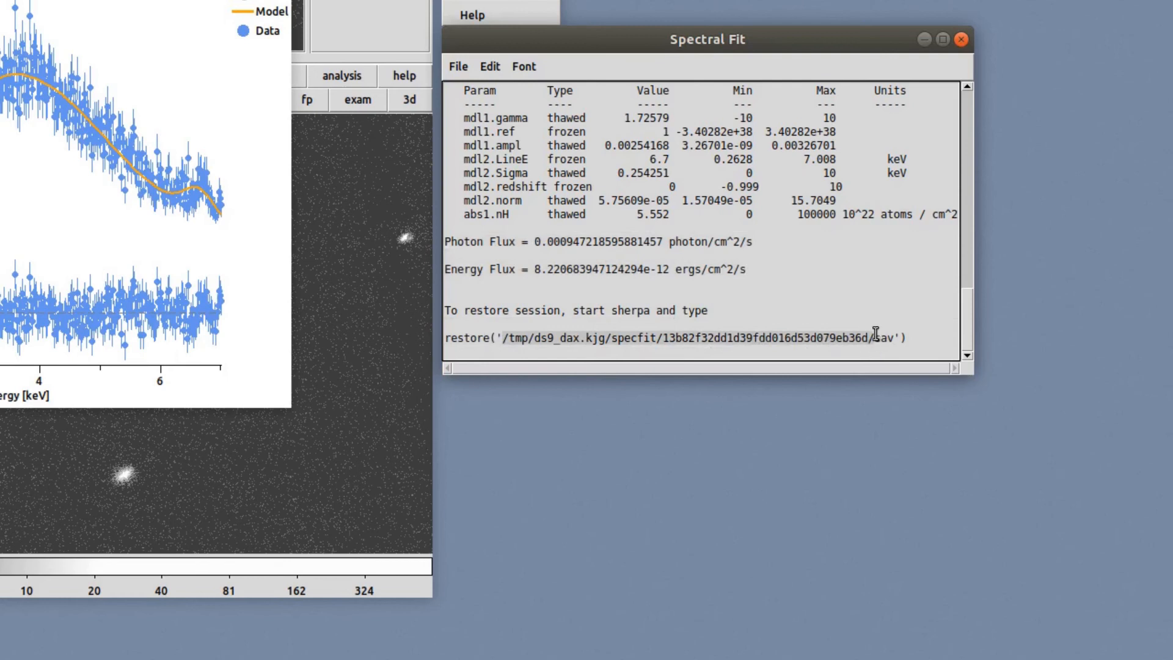
click(489, 68)
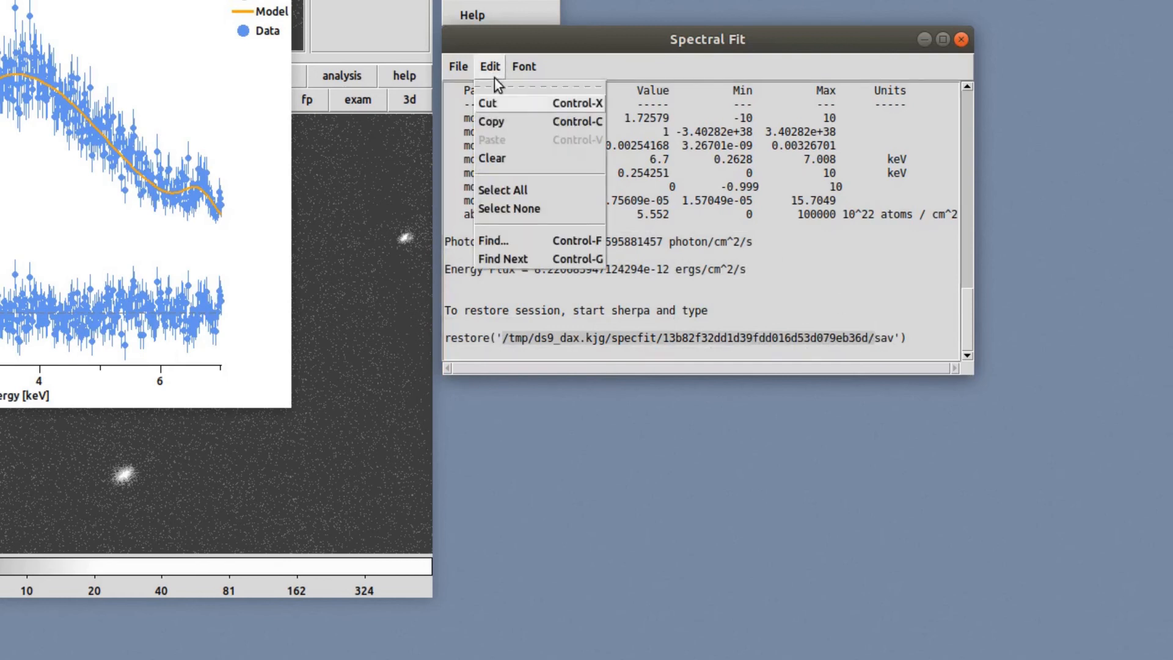
click(499, 121)
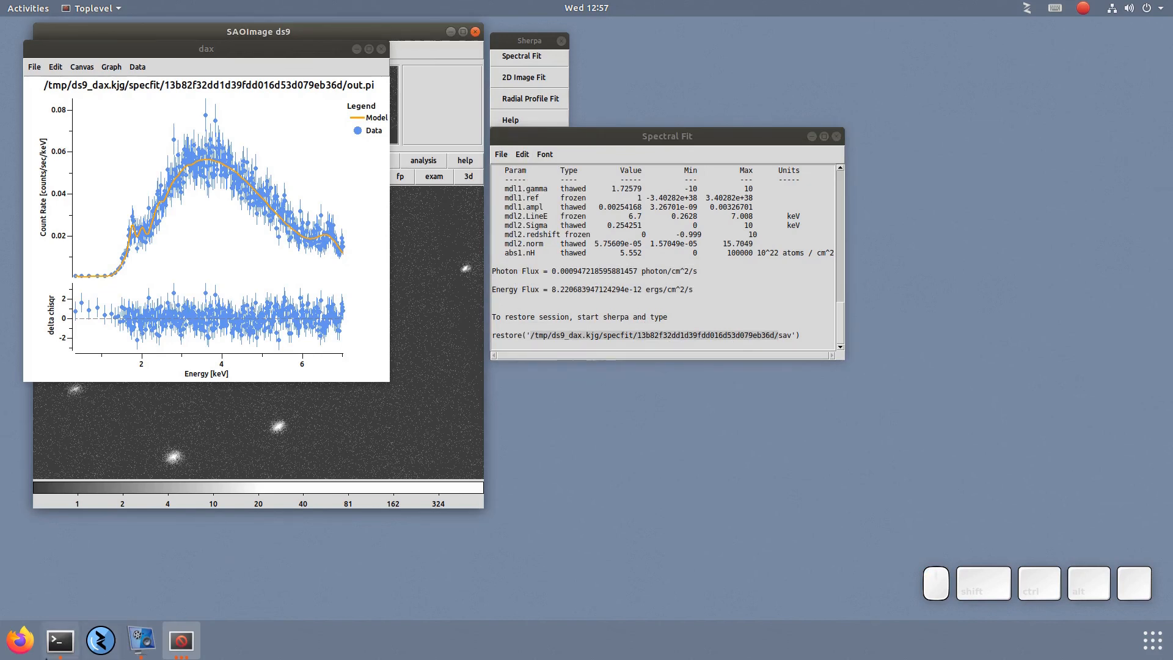
Step: Open a new Terminal window, change to the copied output directory with cd, and list its files with ls
right_click(59, 640)
click(53, 489)
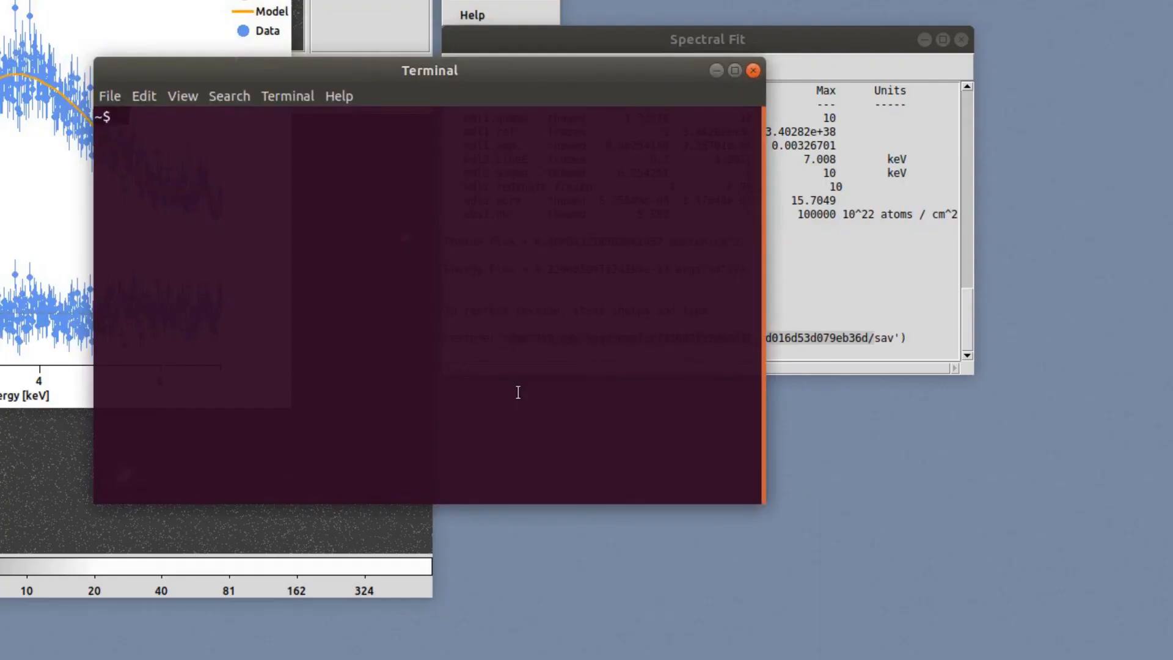
text(cd)
click(144, 96)
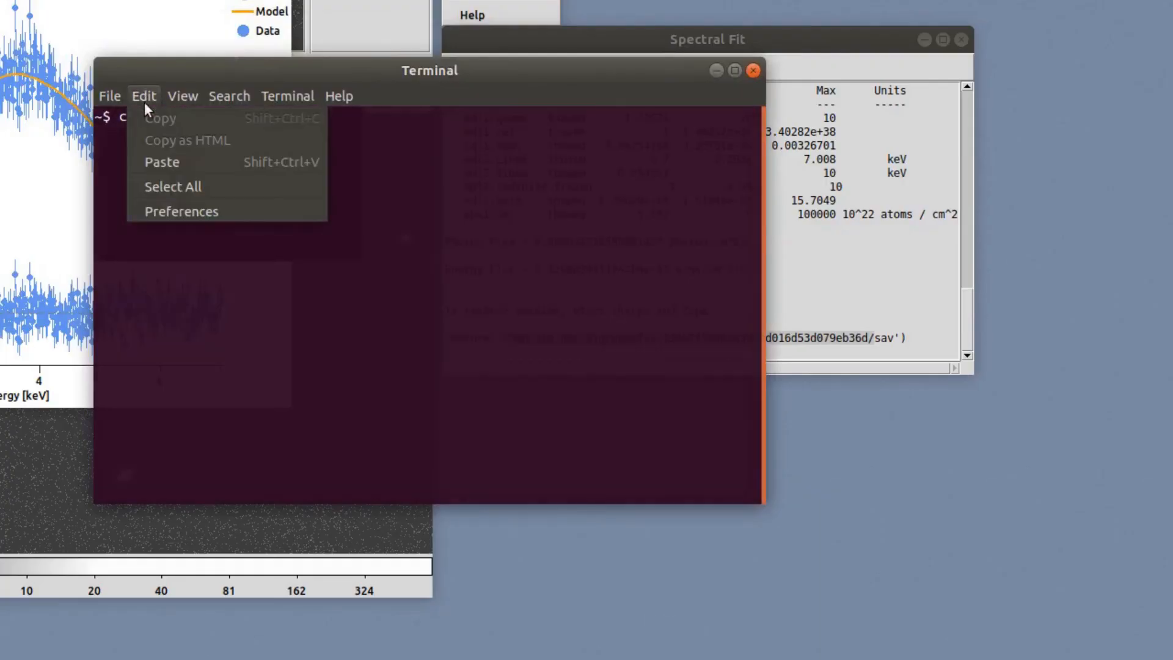
click(173, 162)
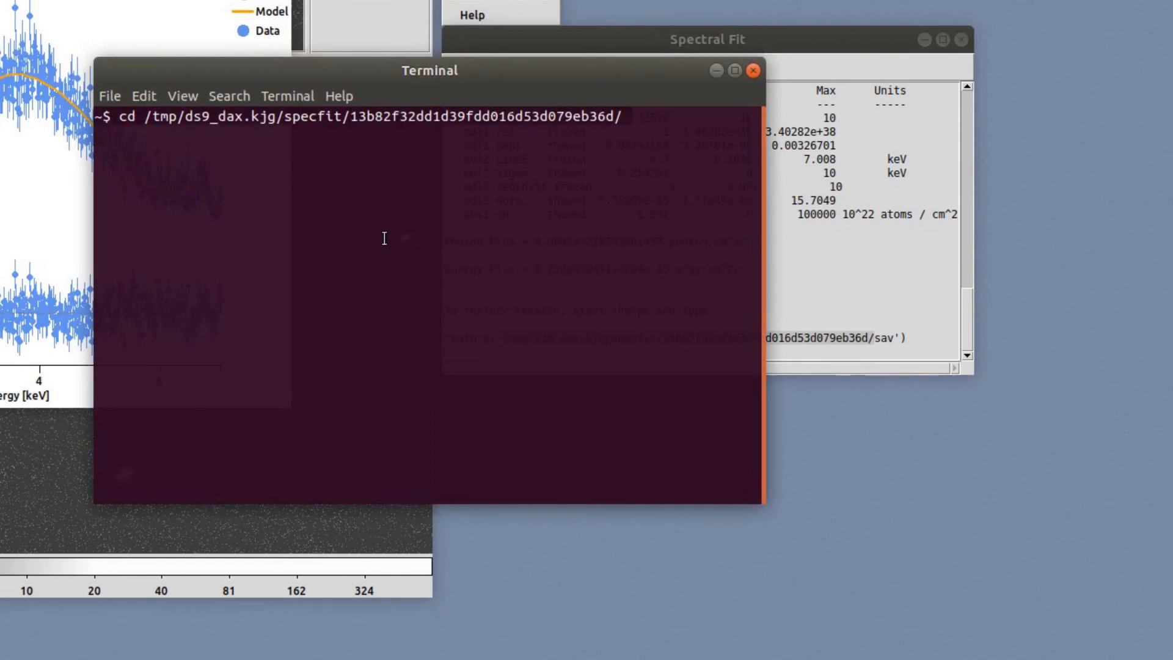
key(Return)
text(ls)
key(Return)
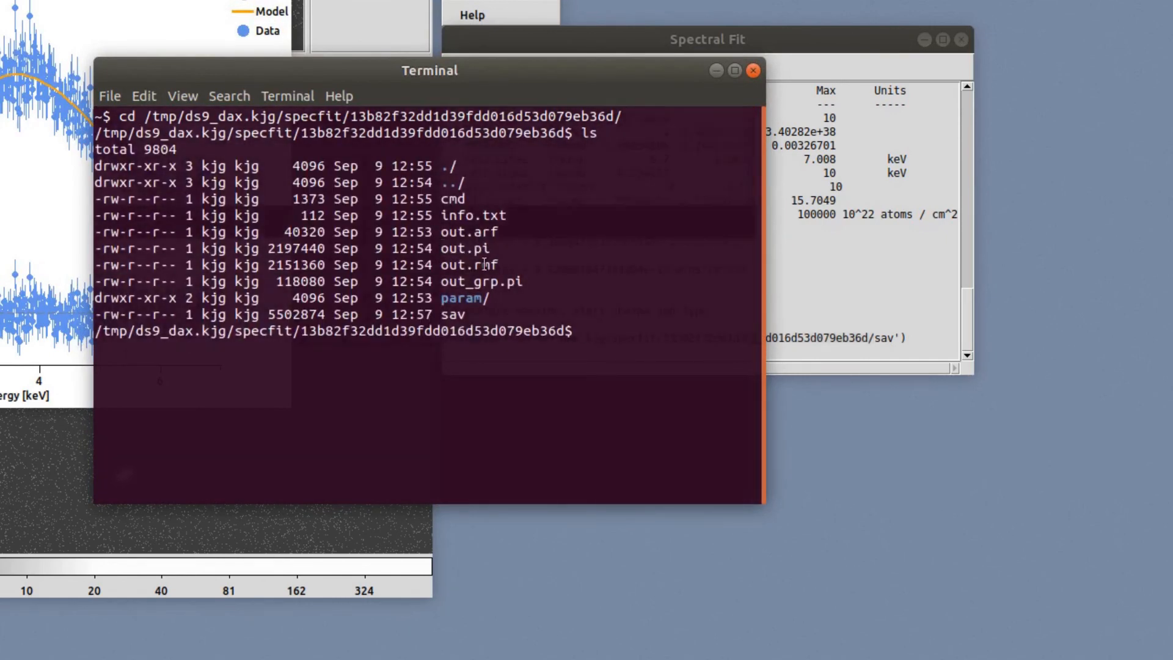
Step: View the cmd script with less, examine its Sherpa grouping, energy filter, model and fit commands, and quit the viewer
drag(464, 73, 413, 70)
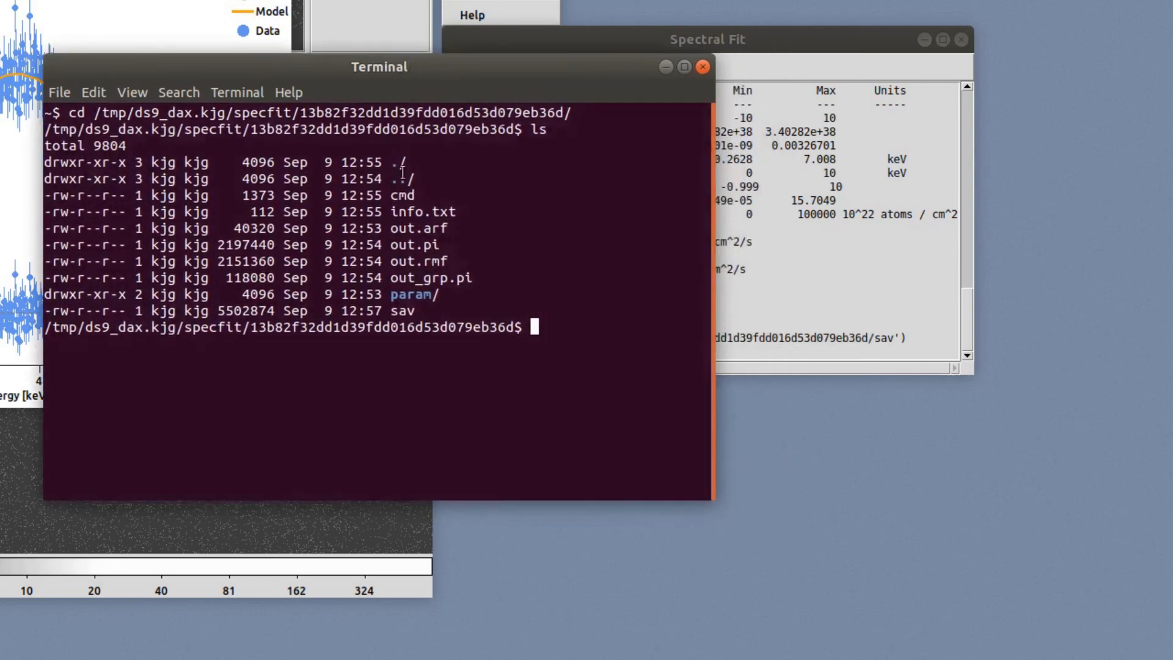
double_click(404, 195)
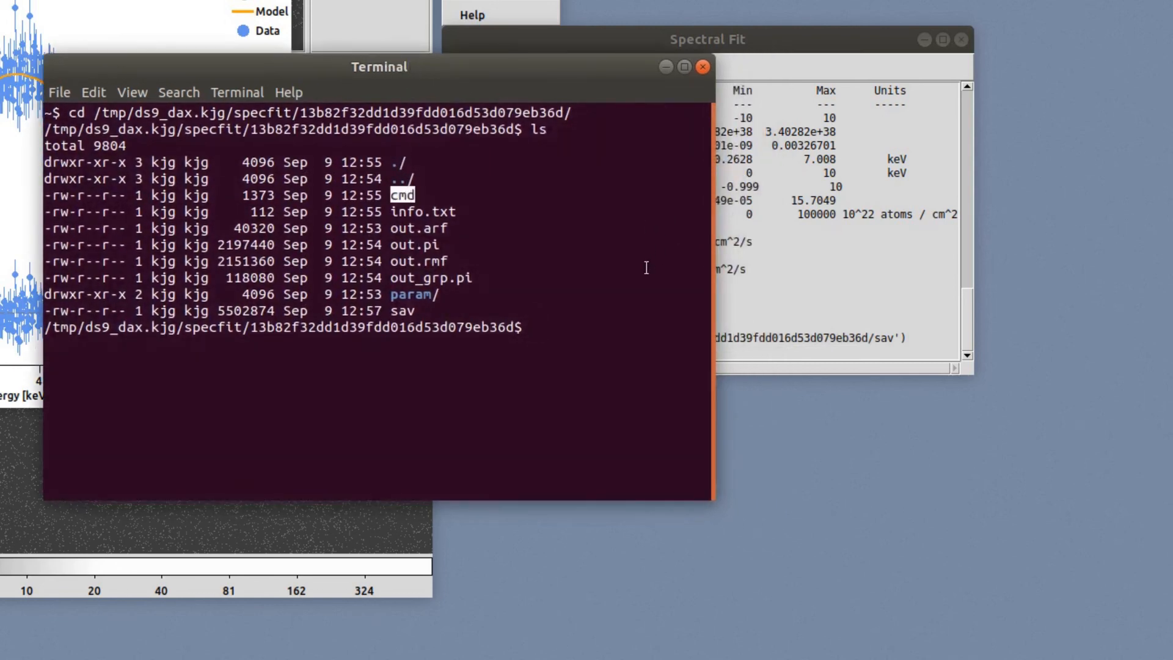
text(less cmd)
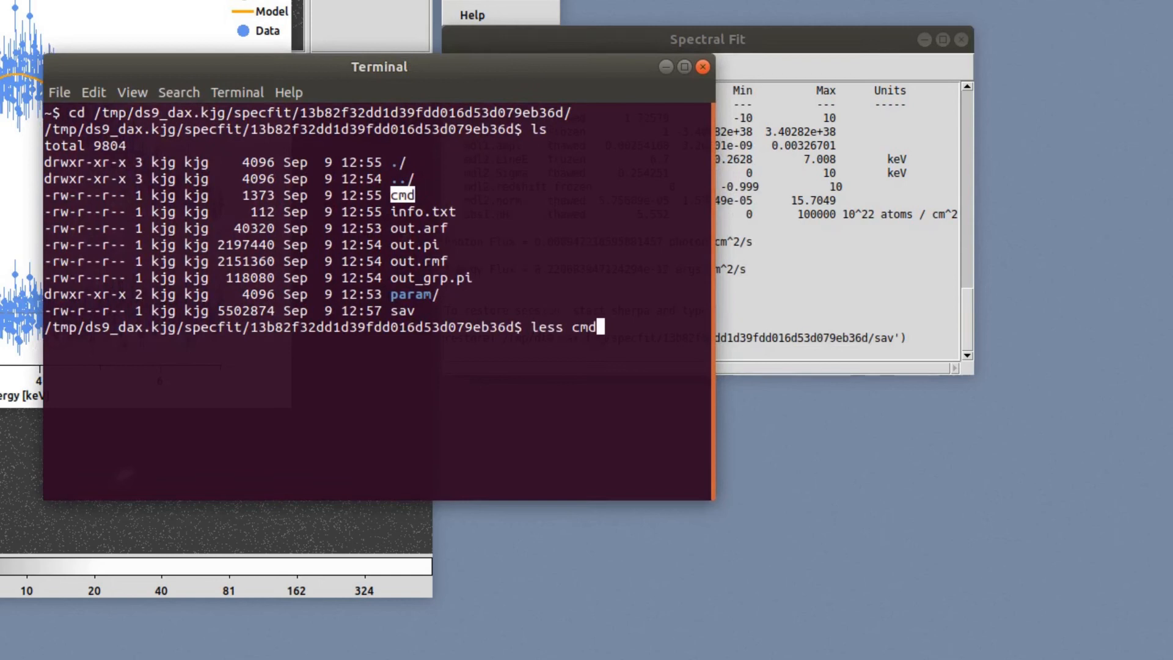
key(Return)
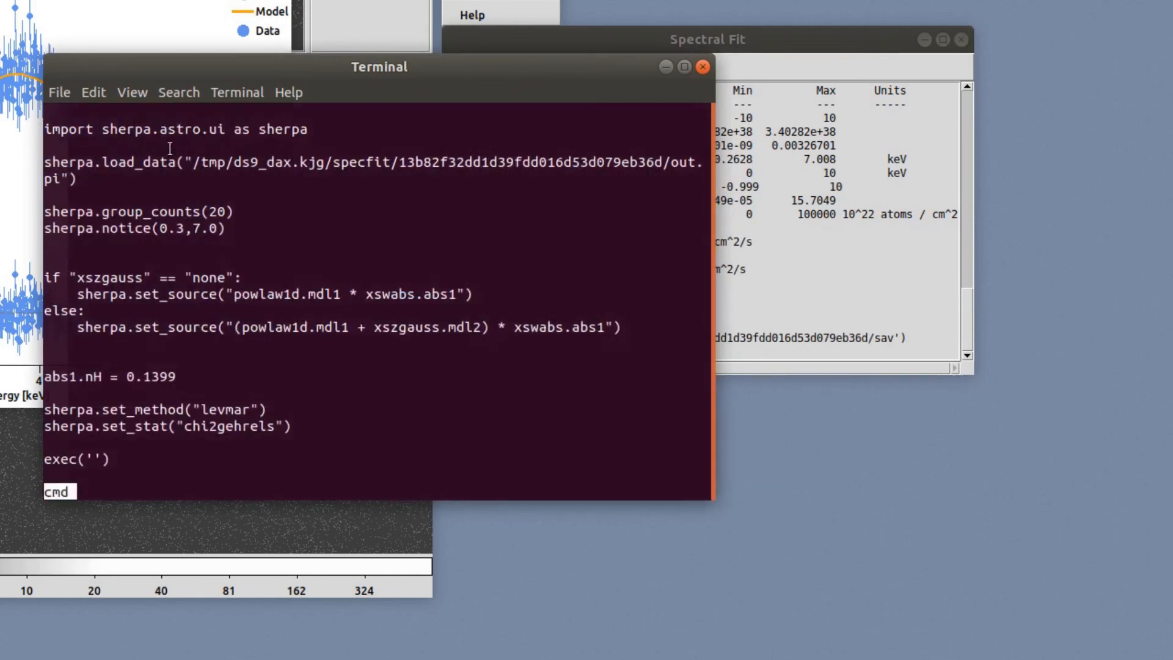
drag(45, 211, 224, 229)
click(180, 245)
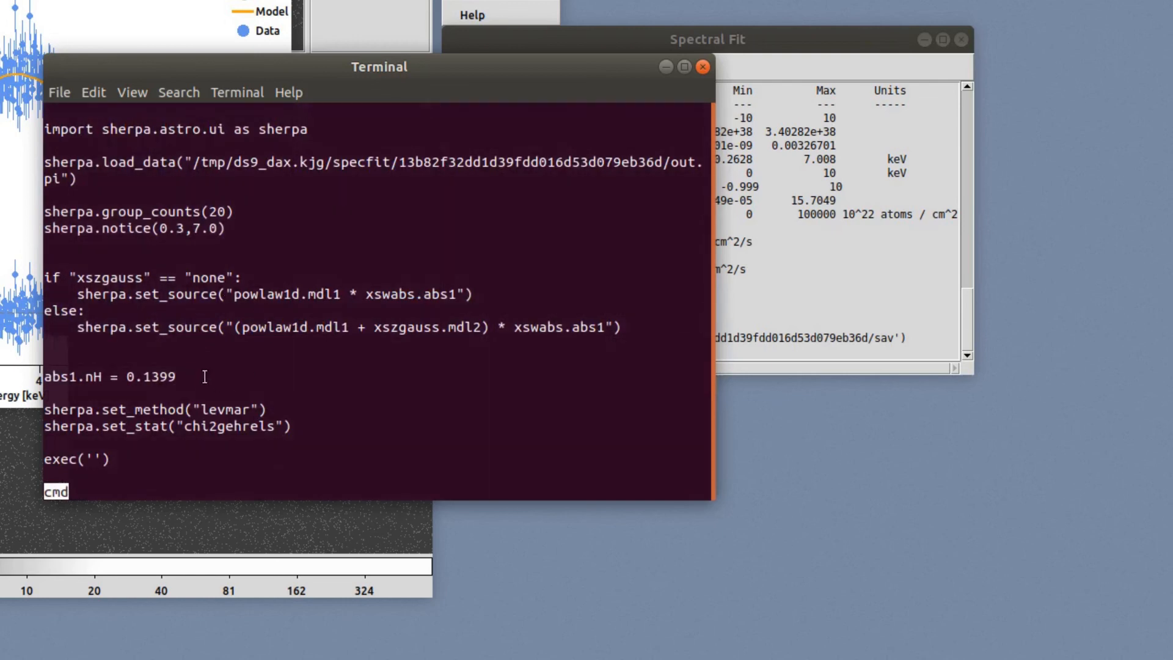
key(space)
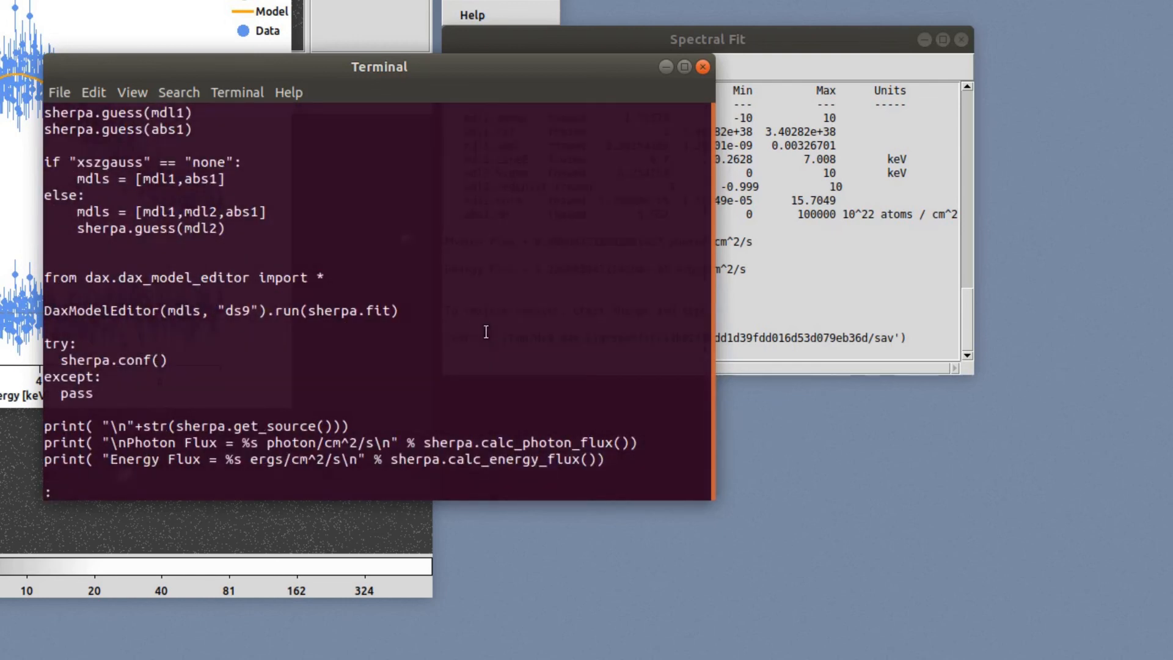
drag(553, 82, 552, 99)
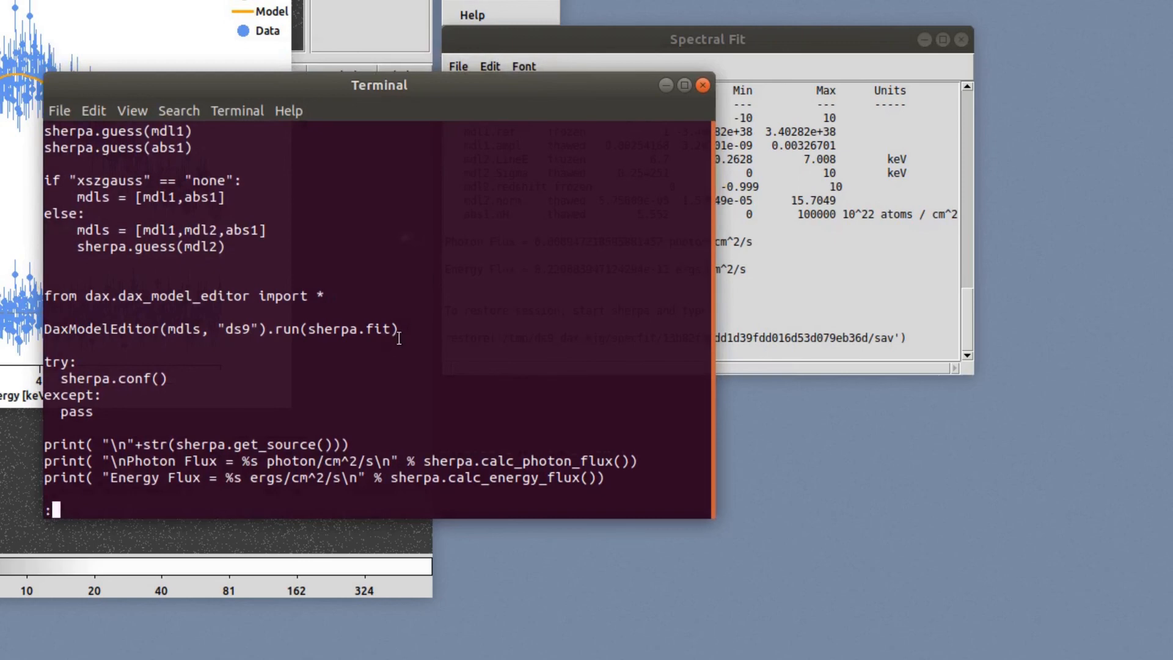
key(q)
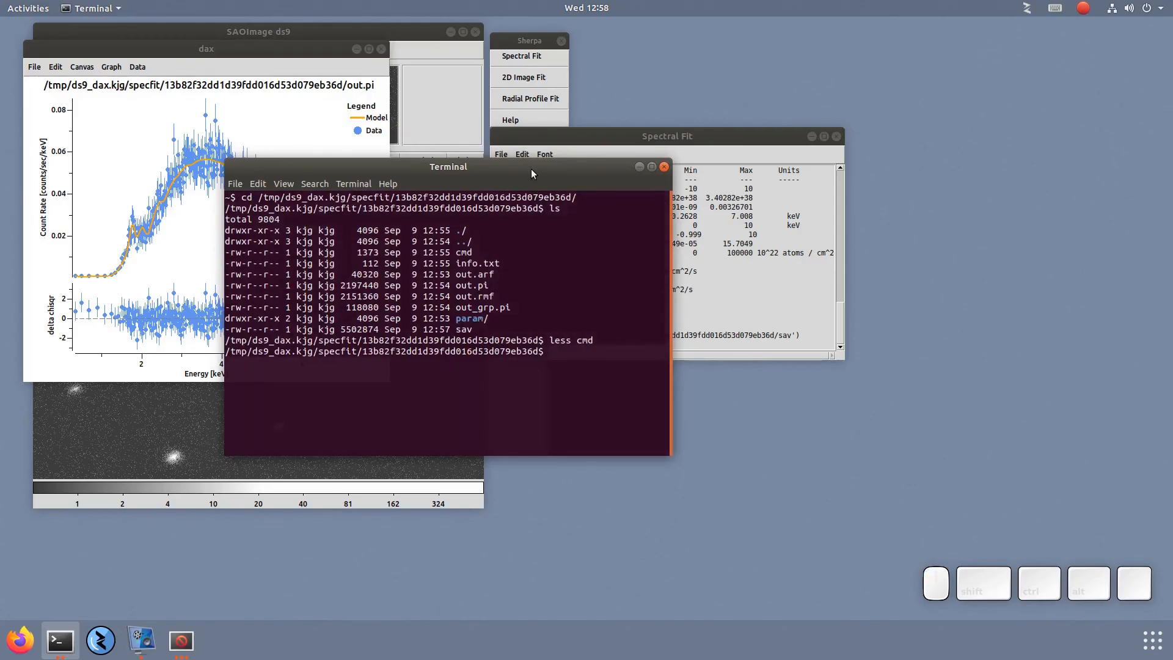
drag(502, 171, 565, 222)
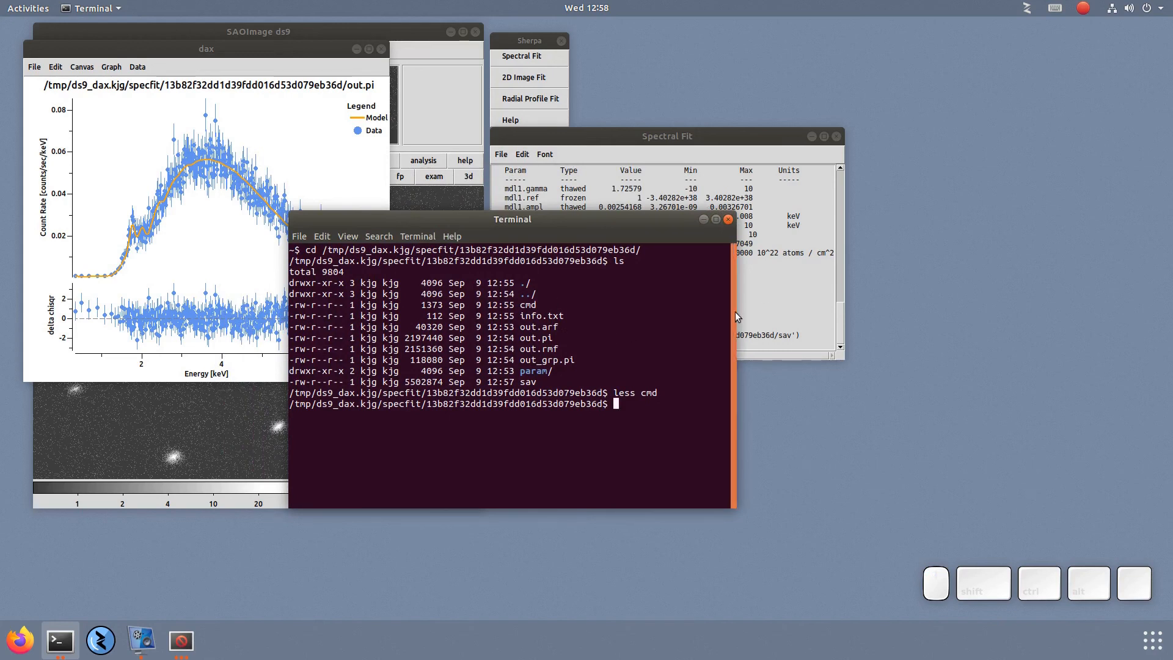
click(1084, 9)
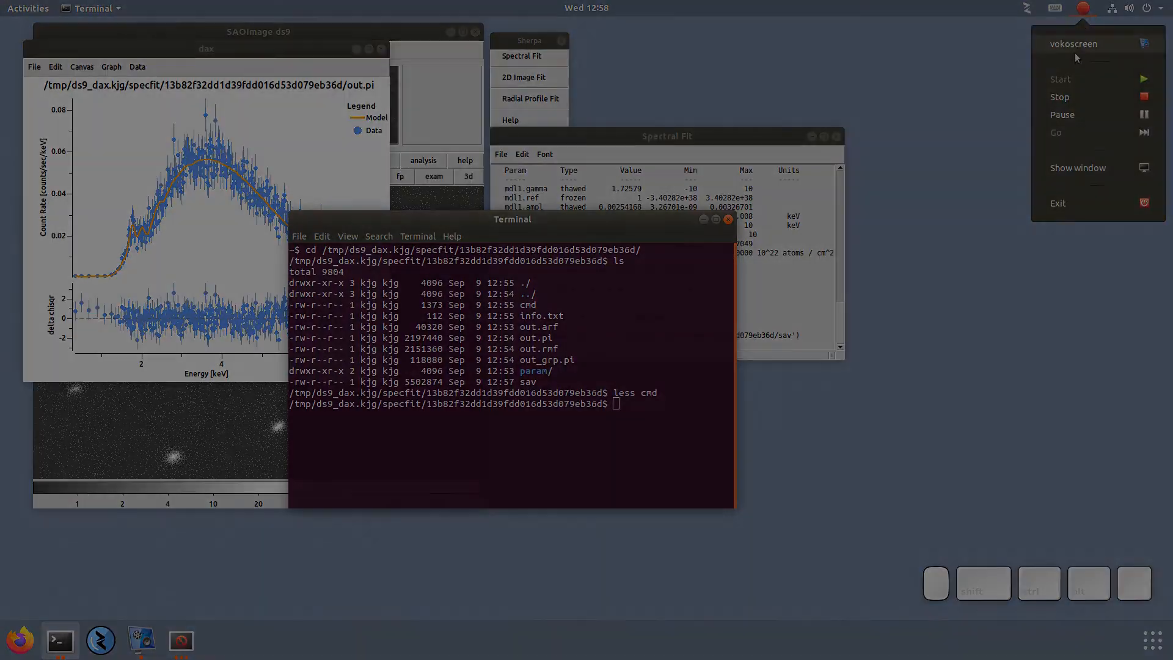